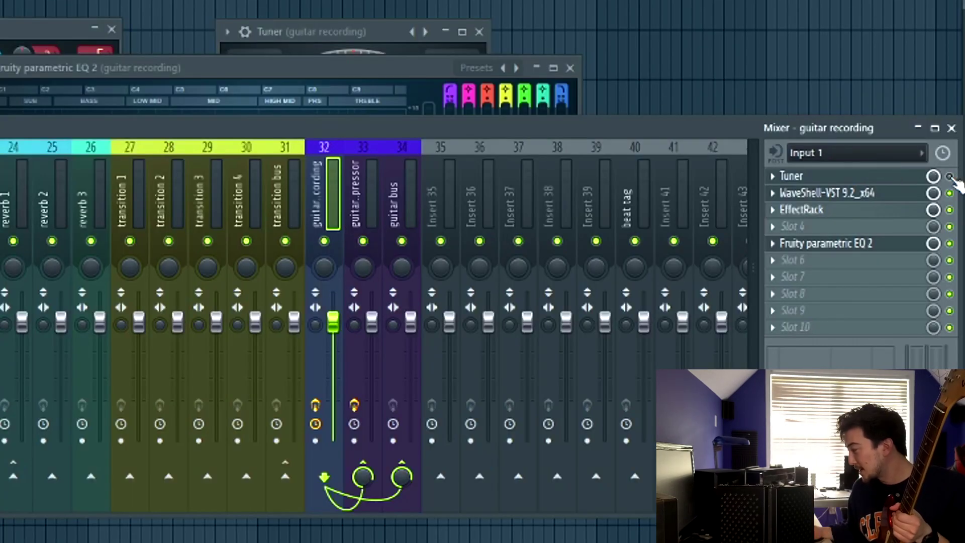
# Enable the Tuner on the guitar recording mixer track and show it clear of the surrounding windows.
pyautogui.click(892, 179)
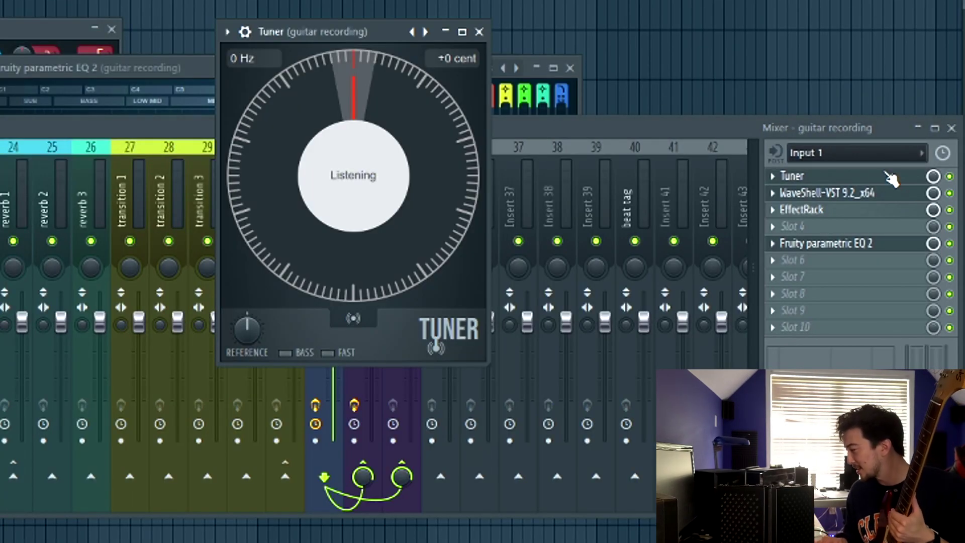
pyautogui.moveTo(327, 30); pyautogui.dragTo(461, 35)
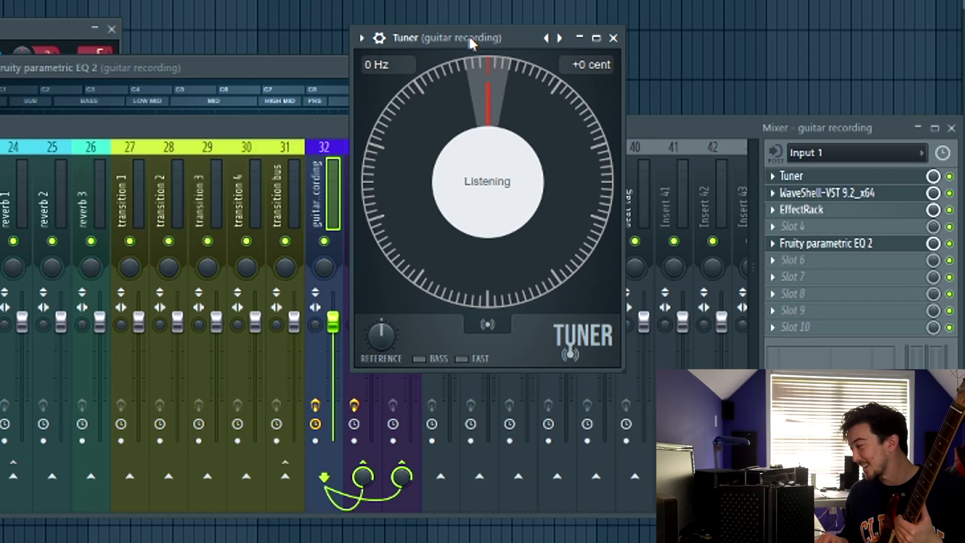
pyautogui.moveTo(469, 35); pyautogui.dragTo(445, 32)
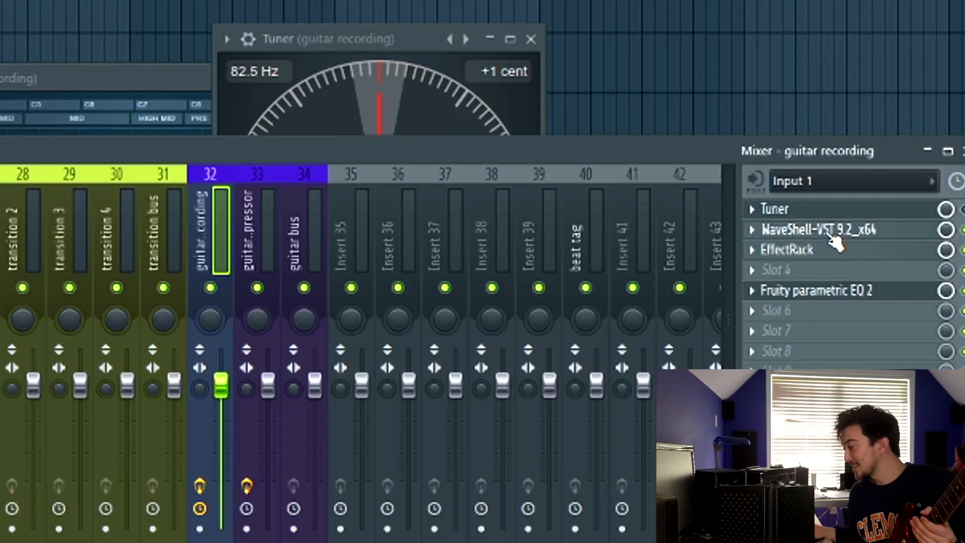
# Inspect the WaveShell plugin on the guitar recording track and look through the effects available in its EffectRack.
pyautogui.click(832, 230)
pyautogui.moveTo(379, 37); pyautogui.dragTo(386, 62)
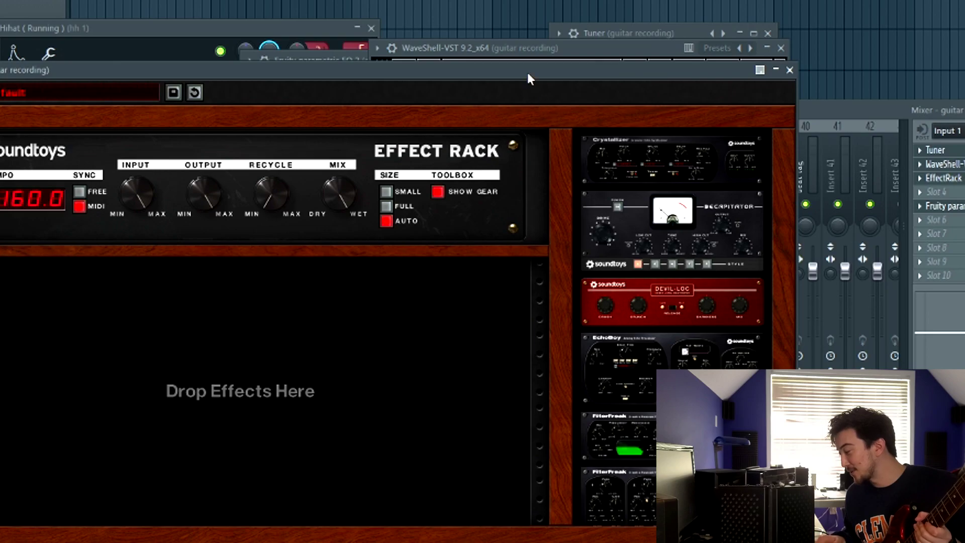
pyautogui.moveTo(526, 73); pyautogui.dragTo(622, 24)
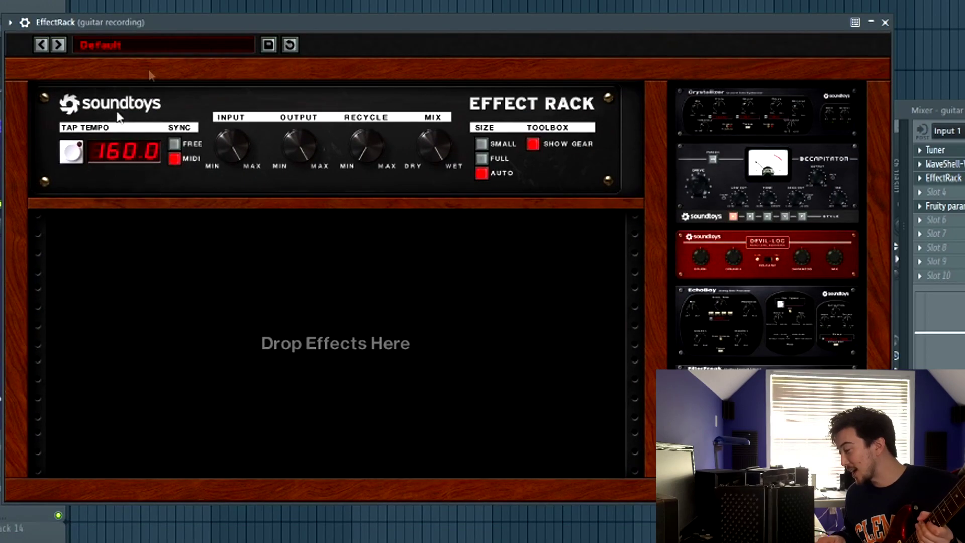
pyautogui.scroll(-5, 735, 239)
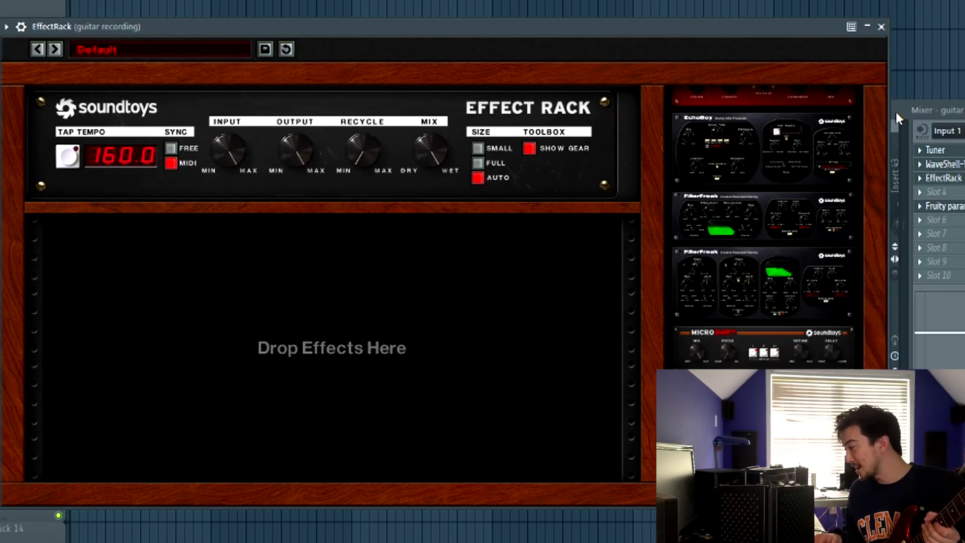
# Open Fruity parametric EQ 2 on the guitar recording track and examine its low-cut and high-cut bands.
pyautogui.click(898, 117)
pyautogui.click(945, 206)
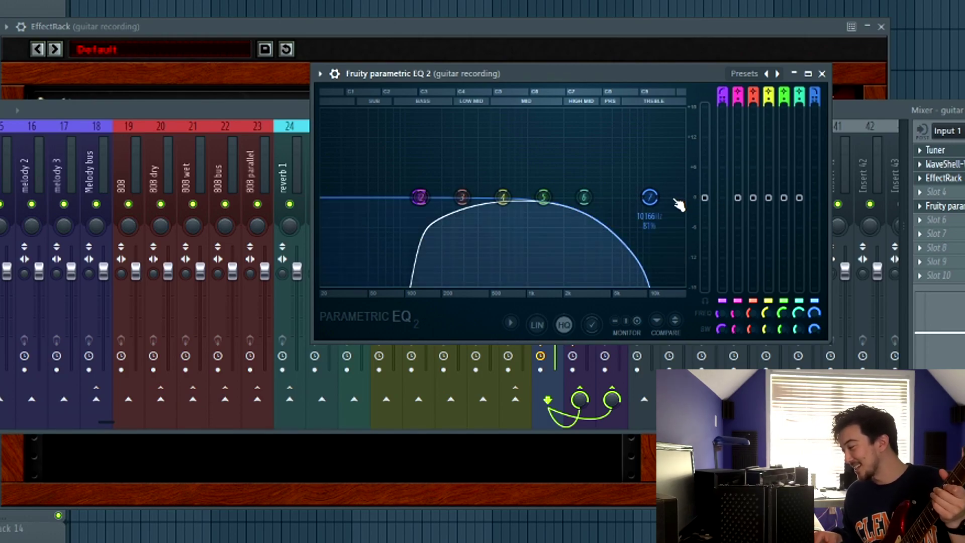
pyautogui.moveTo(458, 204)
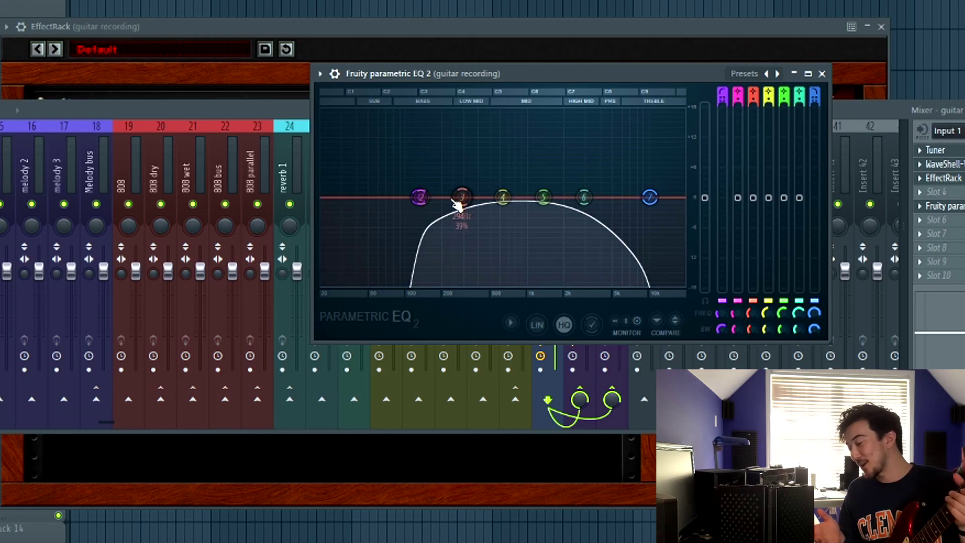
pyautogui.moveTo(653, 200)
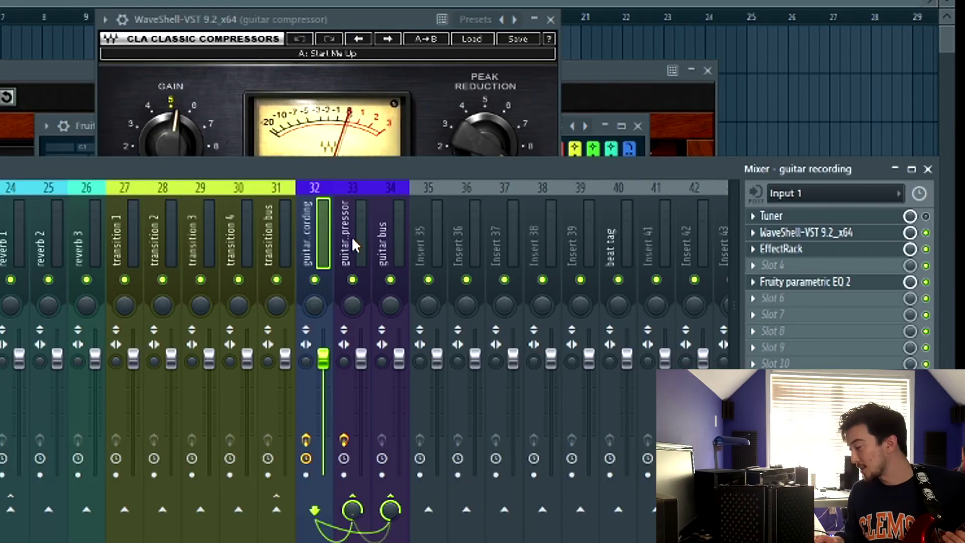
# Inspect the CLA Classic Compressors plugin on the guitar compressor track and the Edison recorder on the guitar recording track.
pyautogui.click(352, 238)
pyautogui.click(785, 233)
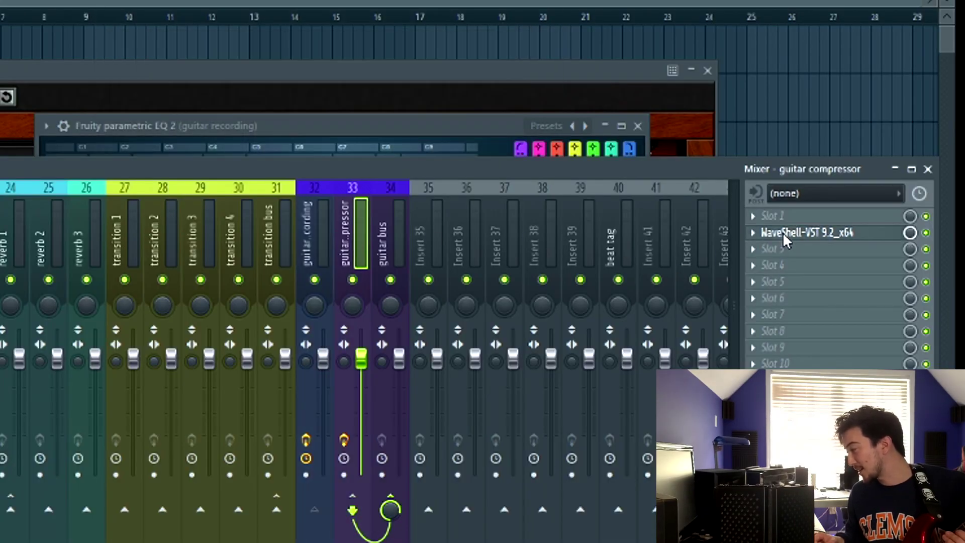
pyautogui.click(789, 235)
pyautogui.moveTo(315, 26); pyautogui.dragTo(474, 22)
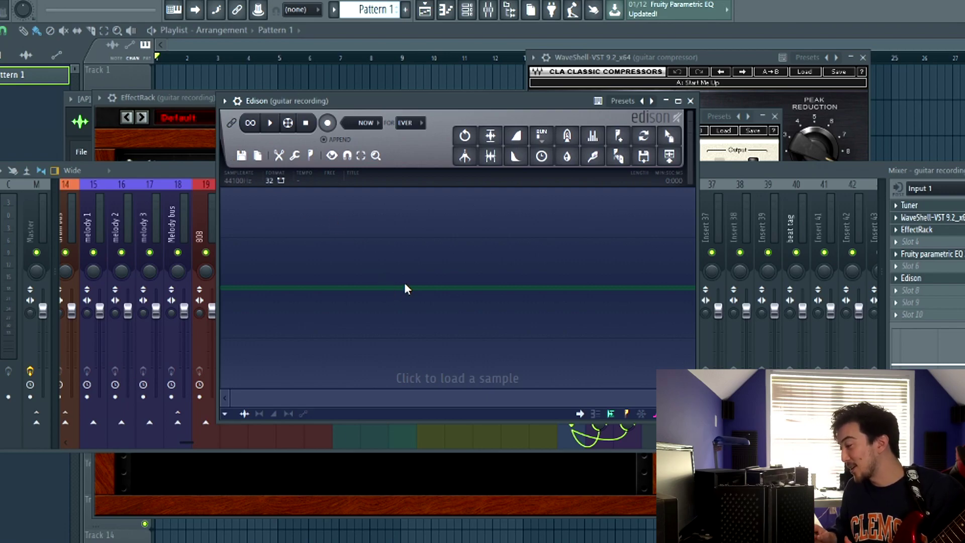
pyautogui.moveTo(456, 99); pyautogui.dragTo(429, 105)
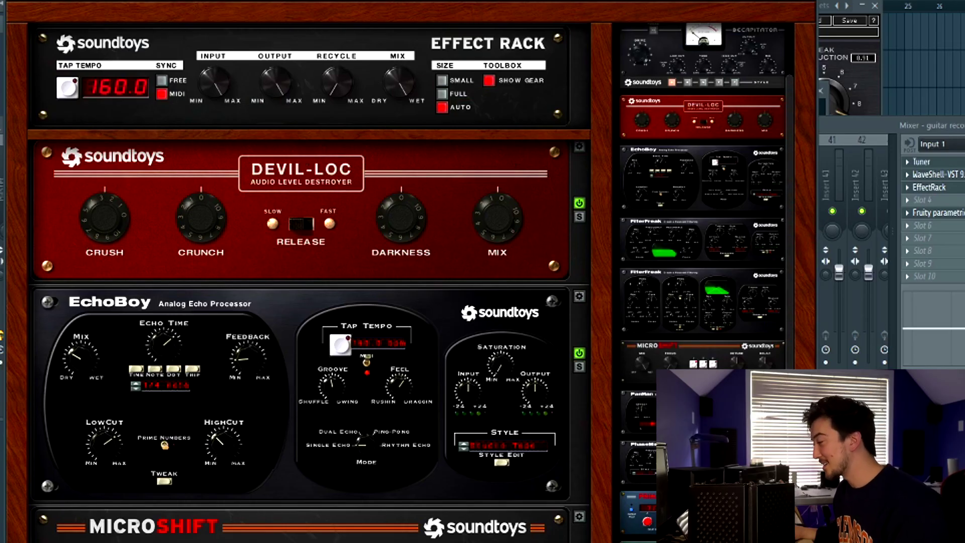
# Review the Devil-Loc, EchoBoy and MicroShift settings in the guitar recording track's EffectRack.
pyautogui.moveTo(440, 1); pyautogui.dragTo(445, 19)
pyautogui.scroll(1, 468, 194)
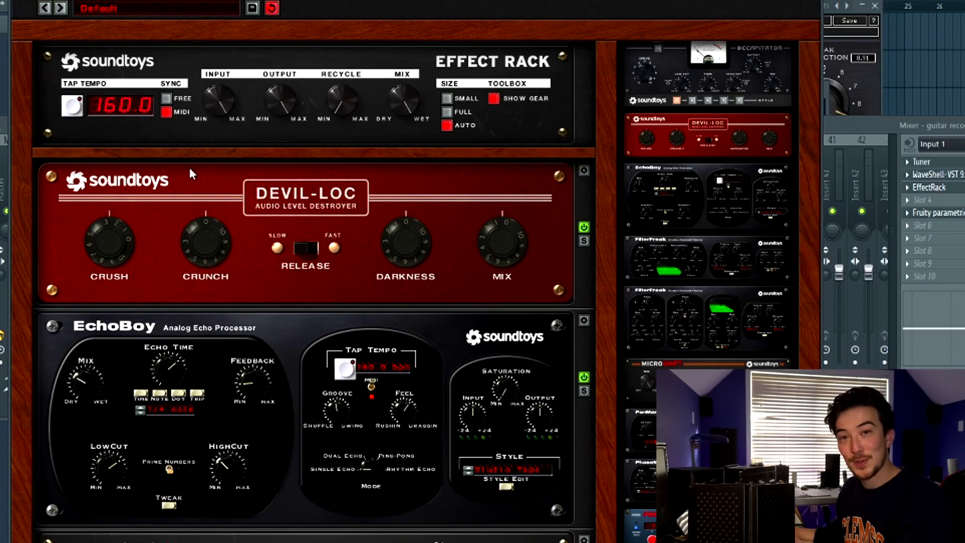
pyautogui.scroll(-3, 190, 169)
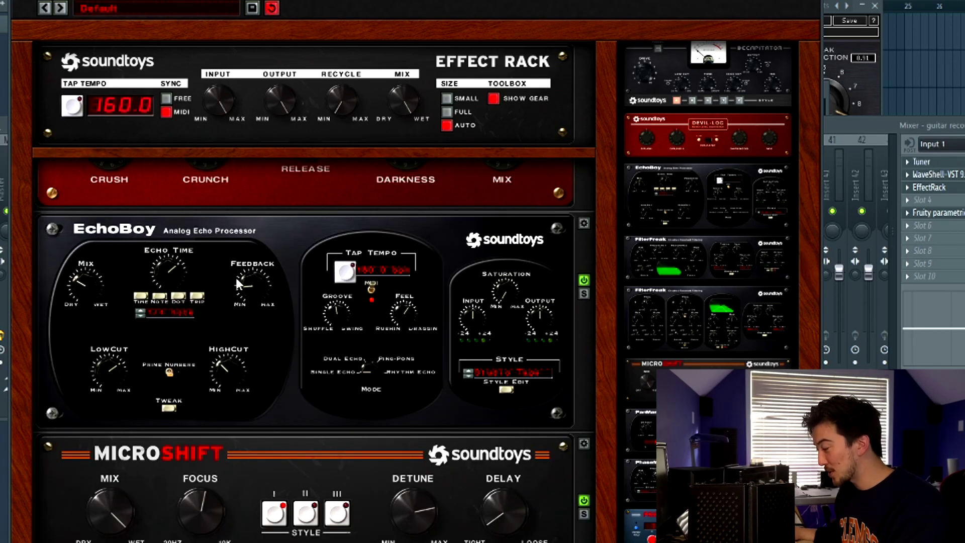
pyautogui.scroll(-1, 411, 405)
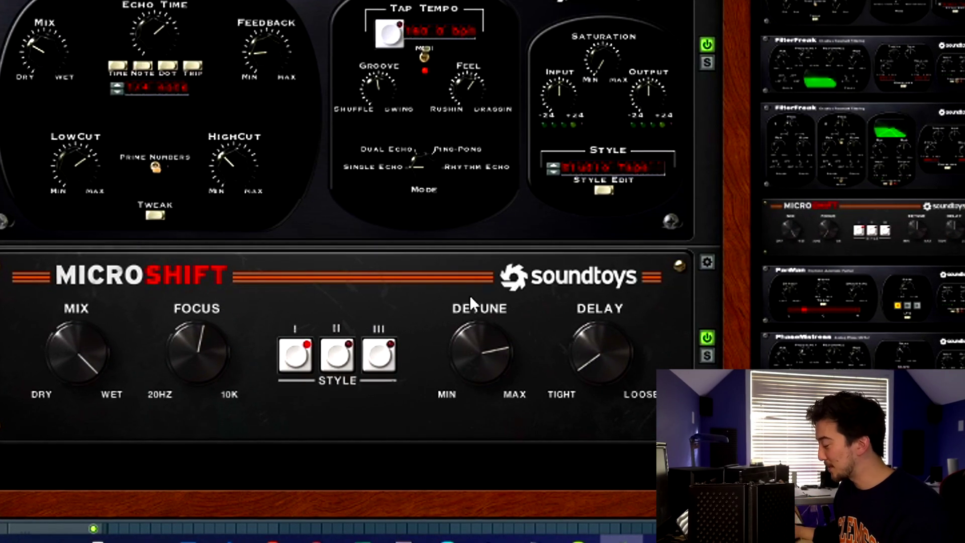
pyautogui.moveTo(484, 357); pyautogui.dragTo(483, 353)
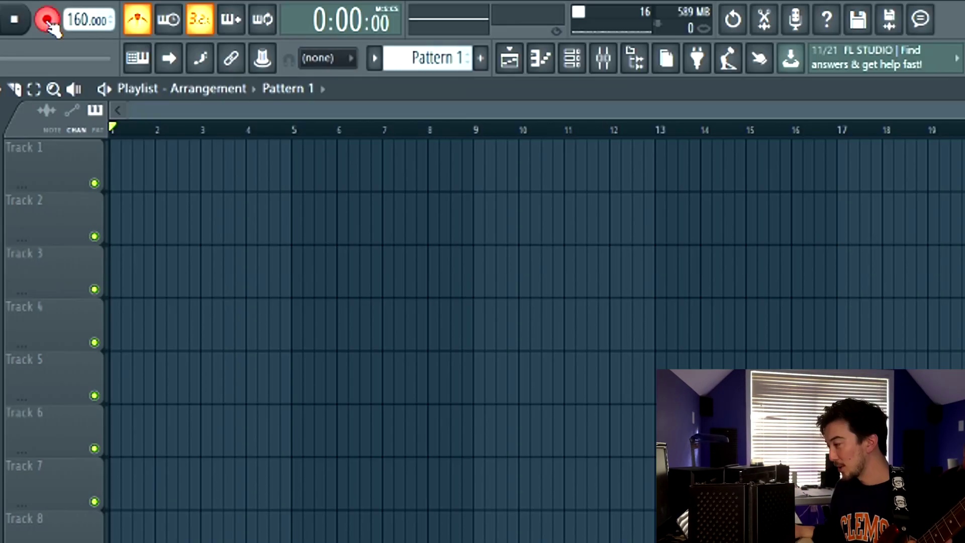
# Arm audio recording into the playlist and record a first guitar take at 160 BPM.
pyautogui.press('r')
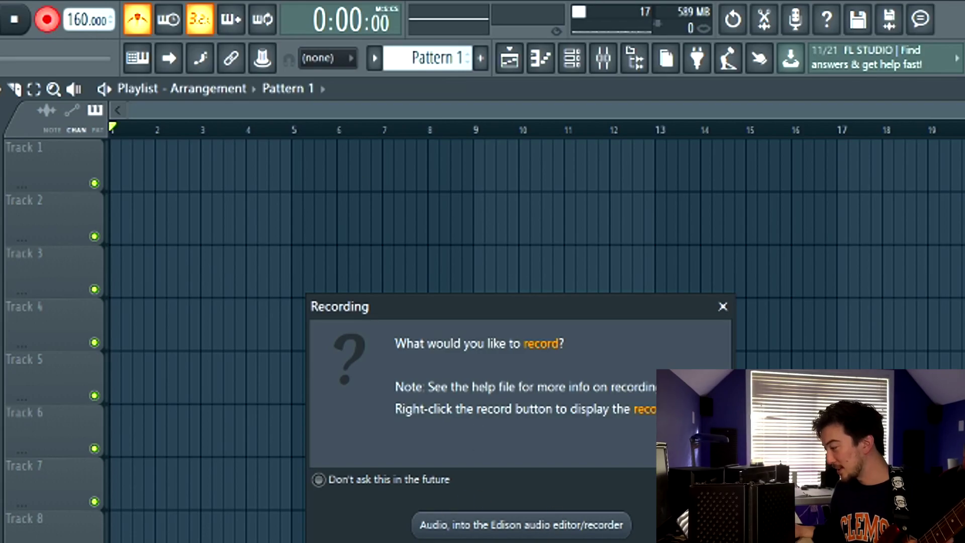
pyautogui.click(522, 541)
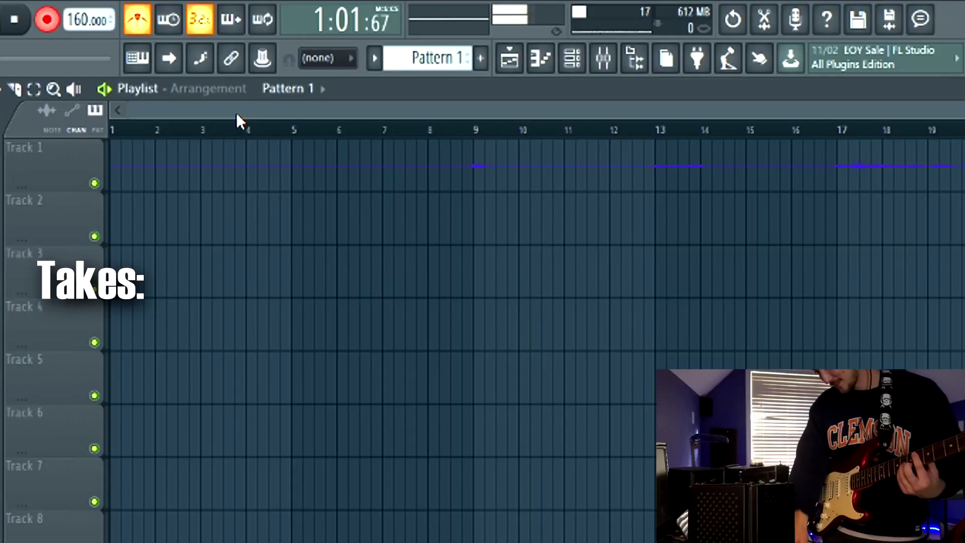
pyautogui.press('space')
# Record repeated guitar takes into the playlist, undoing each unwanted take and deleting its audio file.
pyautogui.hotkey('ctrl', 'z')
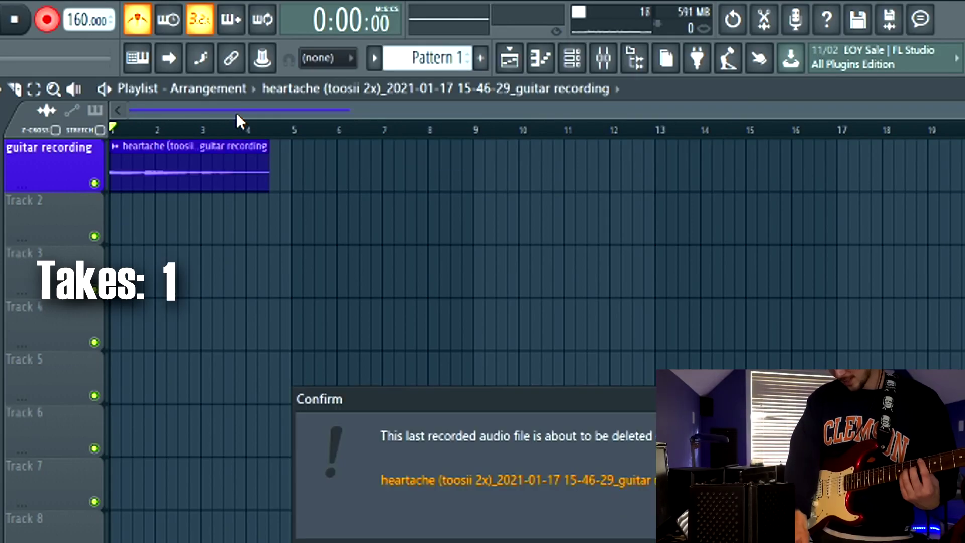
pyautogui.press('Return')
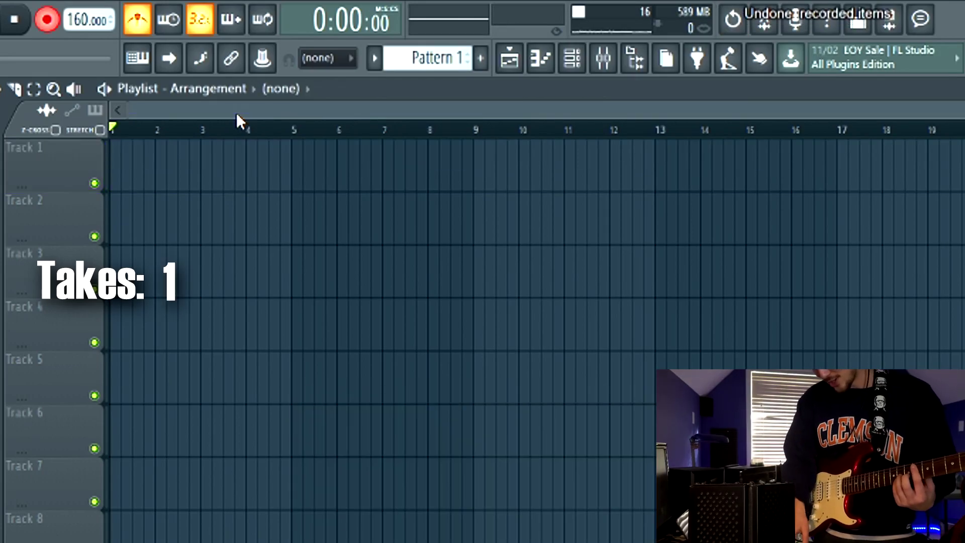
pyautogui.press('space')
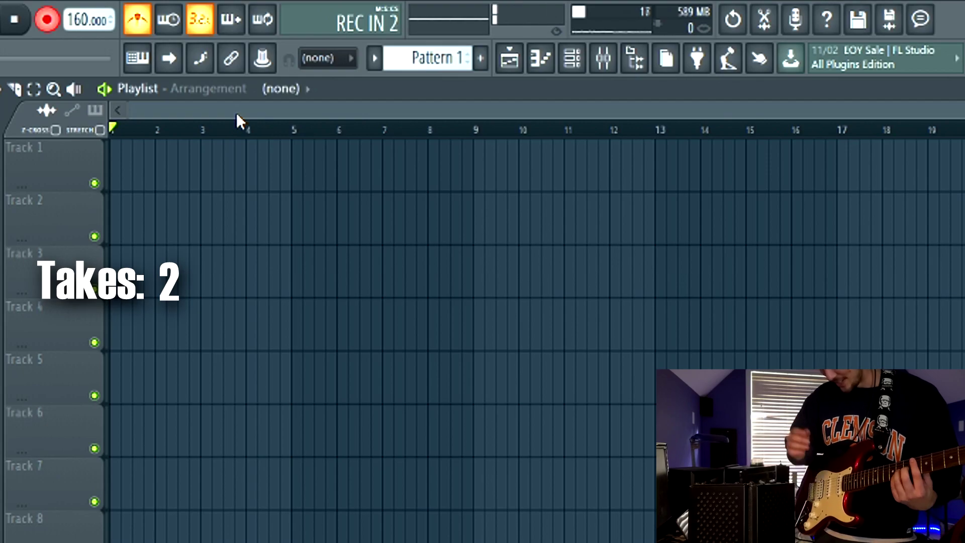
pyautogui.hotkey('ctrl', 'z')
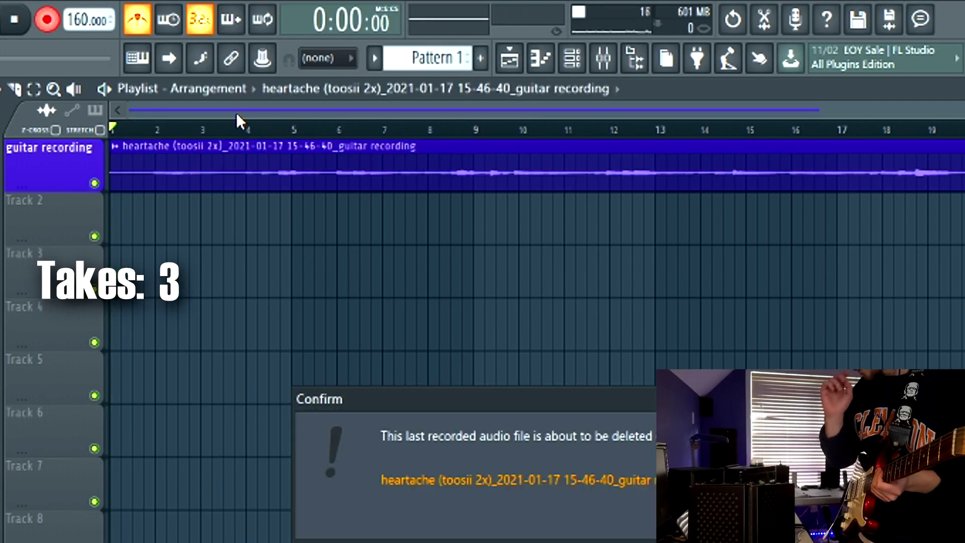
pyautogui.press('Return')
pyautogui.press('space')
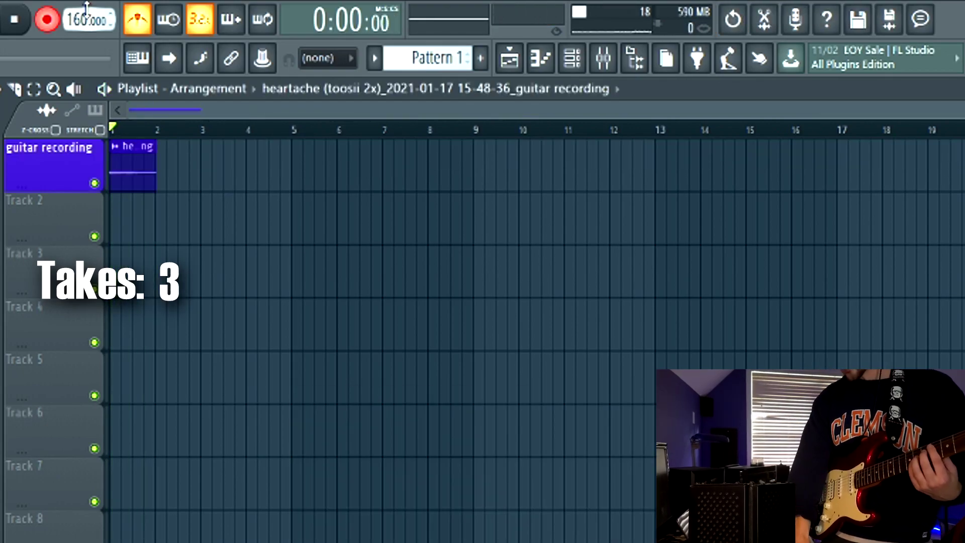
pyautogui.hotkey('ctrl', 'z')
pyautogui.hotkey('ctrl', 'z')
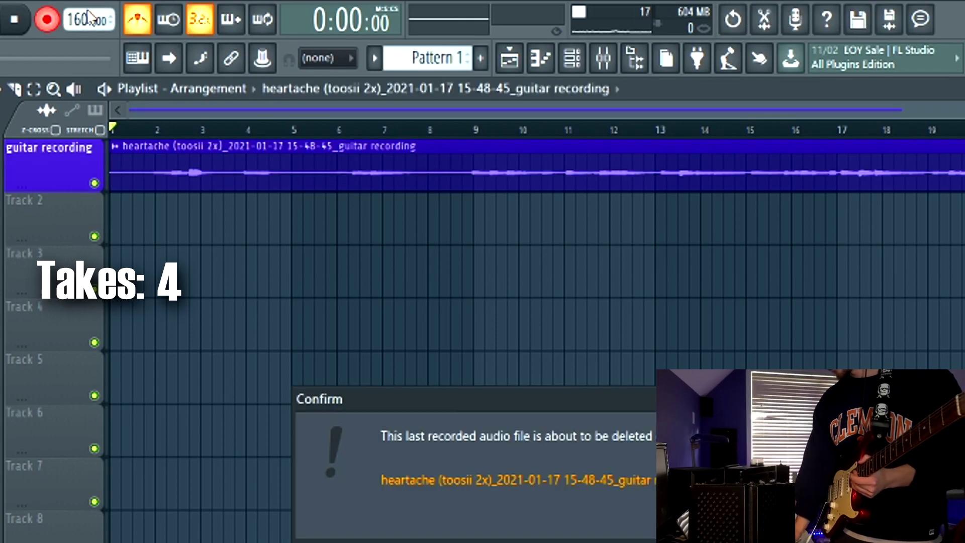
pyautogui.press('Return')
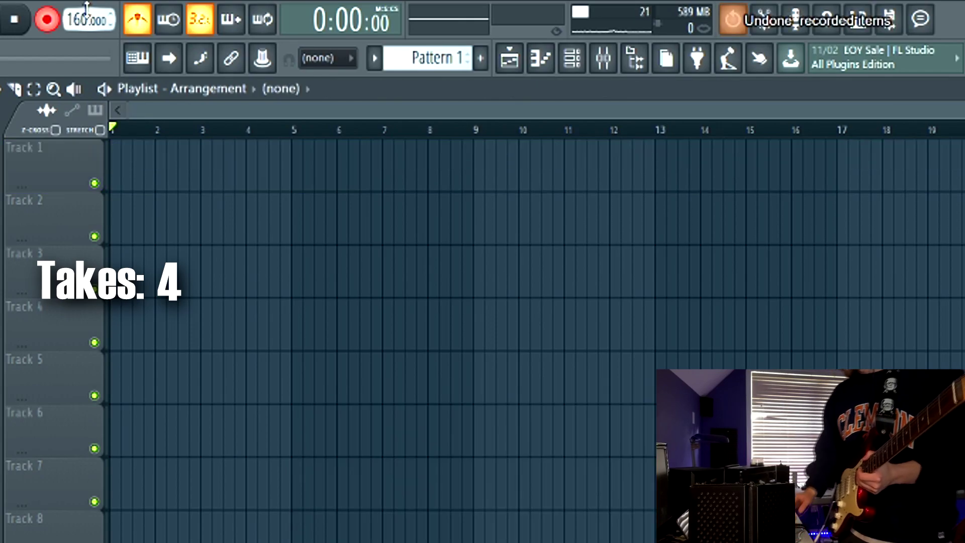
pyautogui.press('space')
pyautogui.press('space')
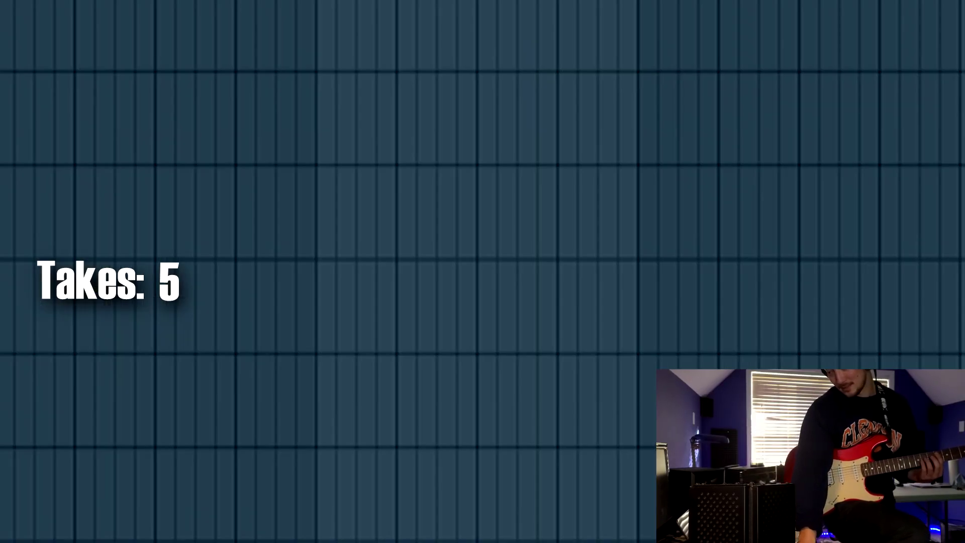
pyautogui.hotkey('ctrl', 'z')
pyautogui.press('Return')
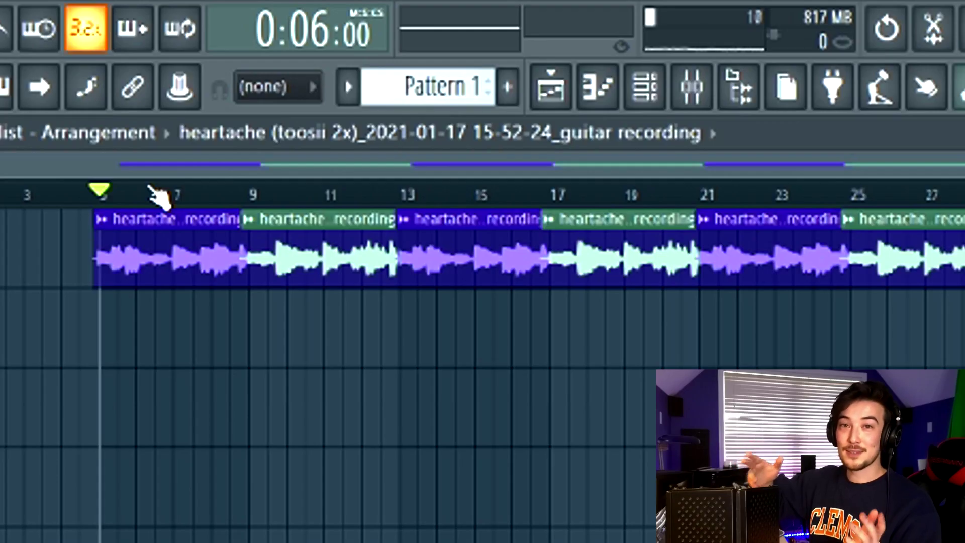
# Play the looped guitar, load the PA Default preset in the guitar bus's Aphex Vintage Aural Exciter, and lower its AX Mix.
pyautogui.press('space')
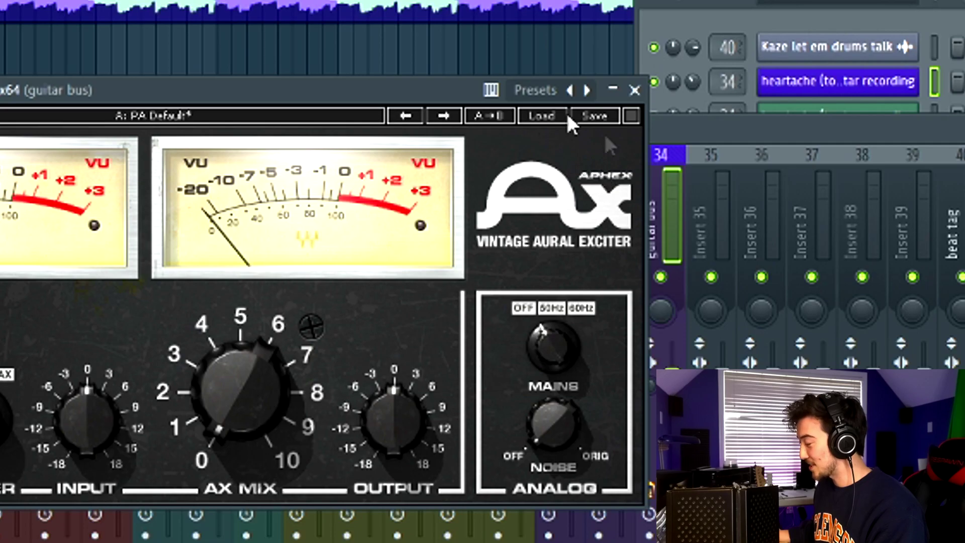
pyautogui.moveTo(433, 98); pyautogui.dragTo(637, 102)
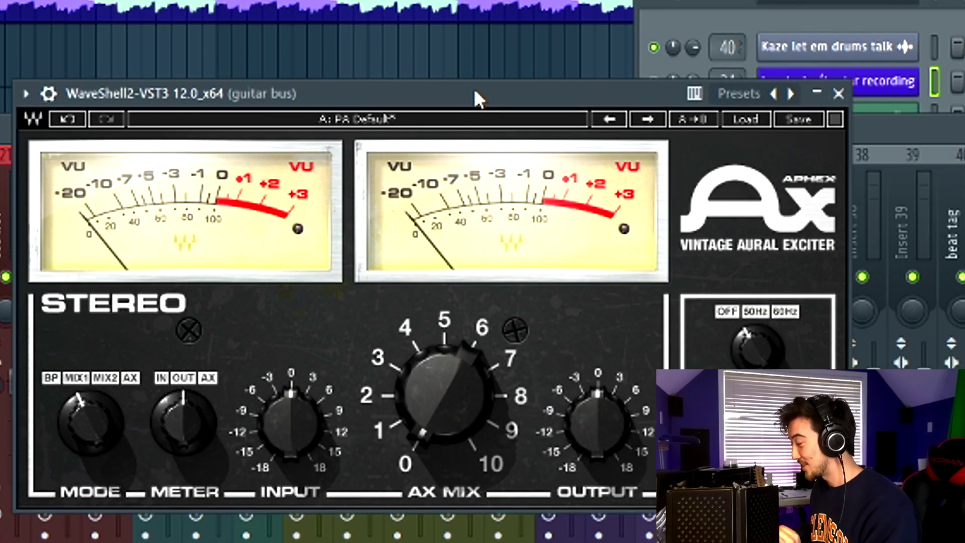
pyautogui.moveTo(474, 91); pyautogui.dragTo(467, 82)
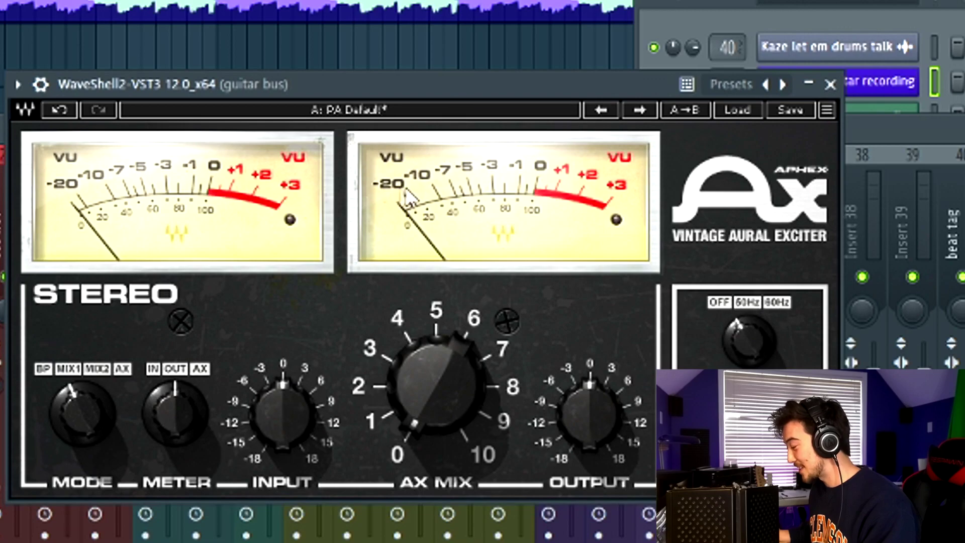
pyautogui.click(720, 112)
pyautogui.click(804, 267)
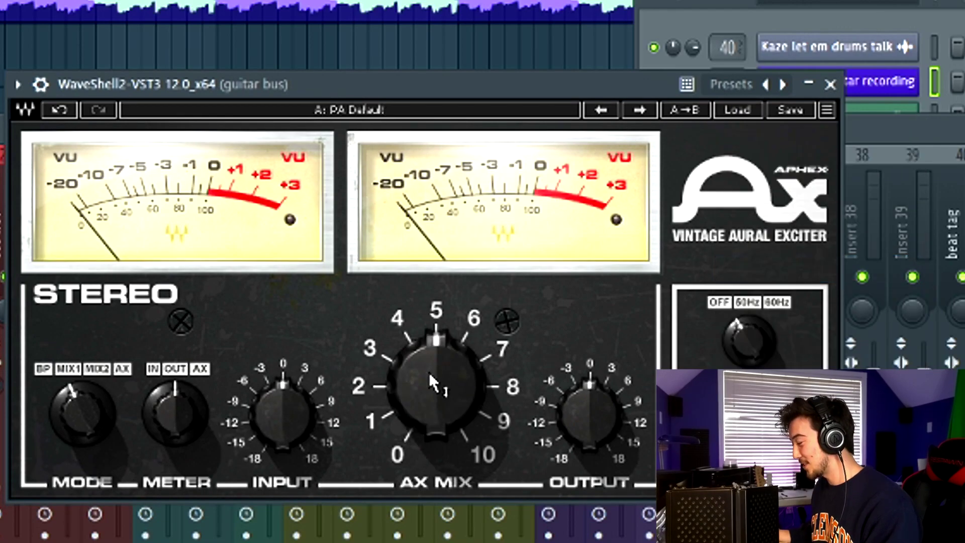
pyautogui.moveTo(436, 386); pyautogui.dragTo(438, 405)
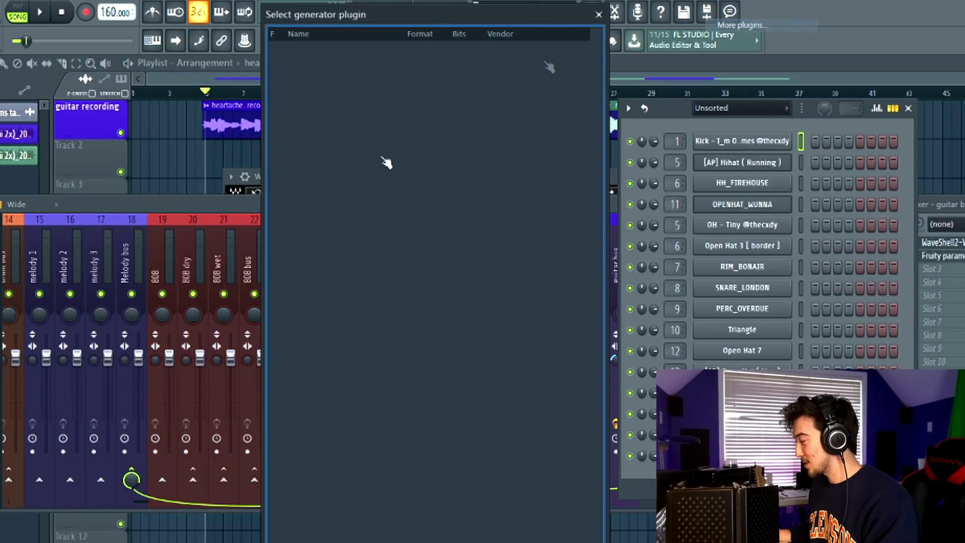
# Search the generator plugins for "amp" and mark Arcade's The Right Words kit as a favorite.
pyautogui.write('amp')
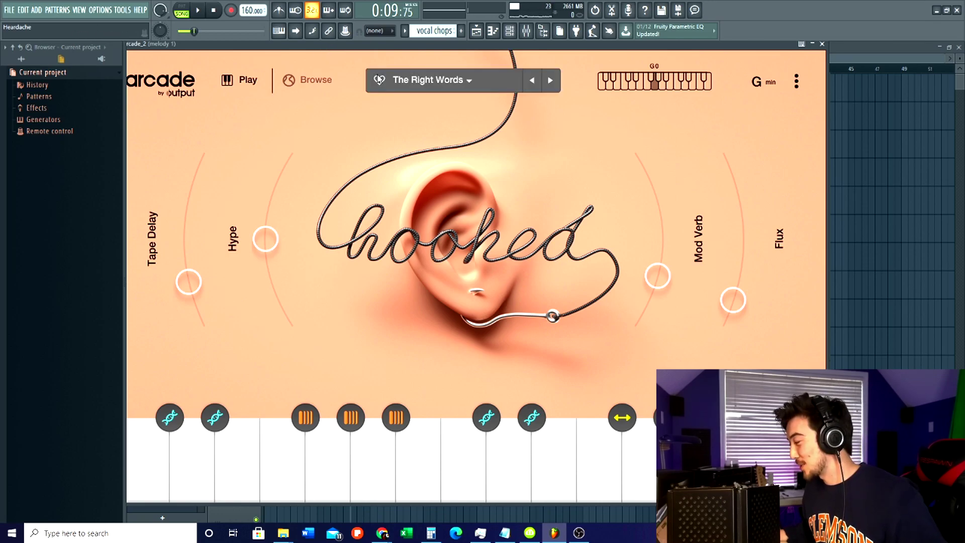
pyautogui.click(380, 82)
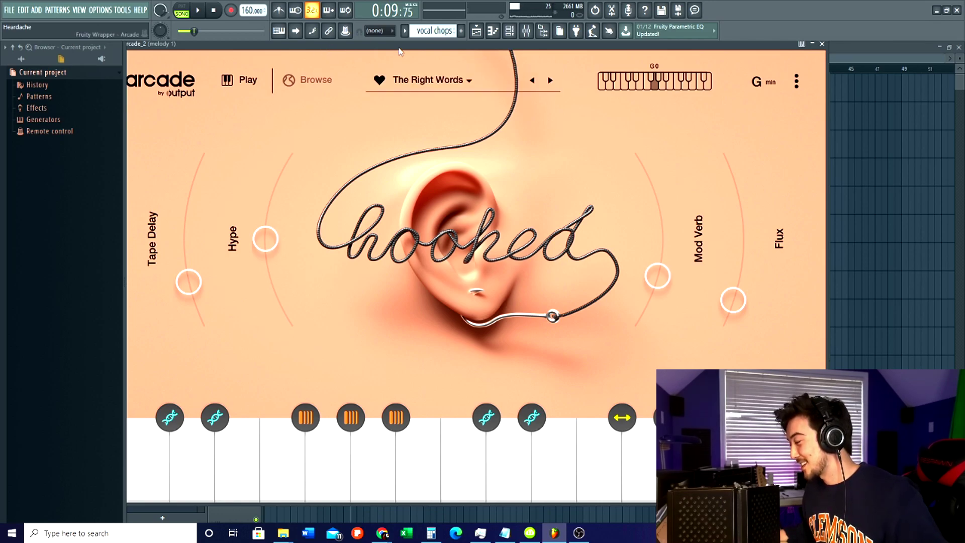
pyautogui.moveTo(400, 51); pyautogui.dragTo(407, 54)
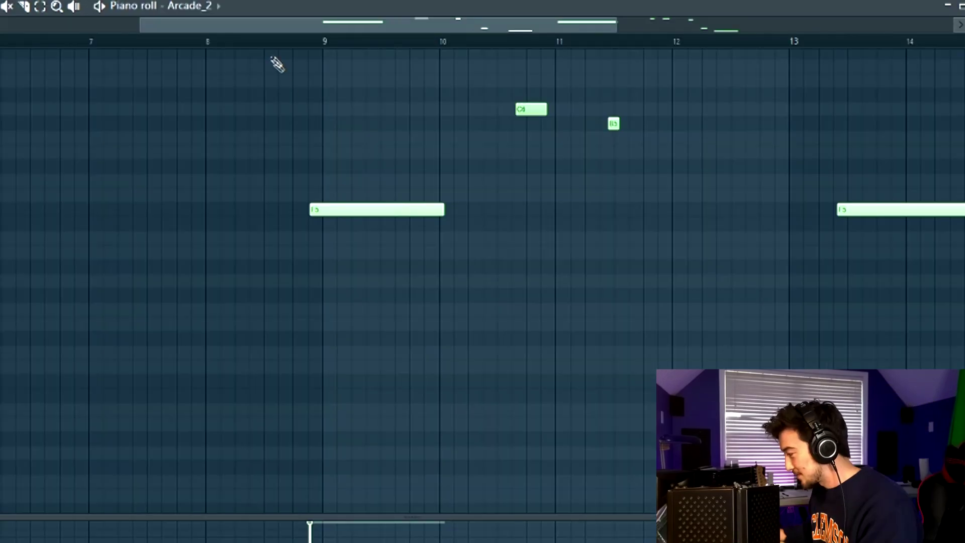
# Play the vocal chops pattern and shift the long F5 note near bar 9 slightly later.
pyautogui.click(266, 49)
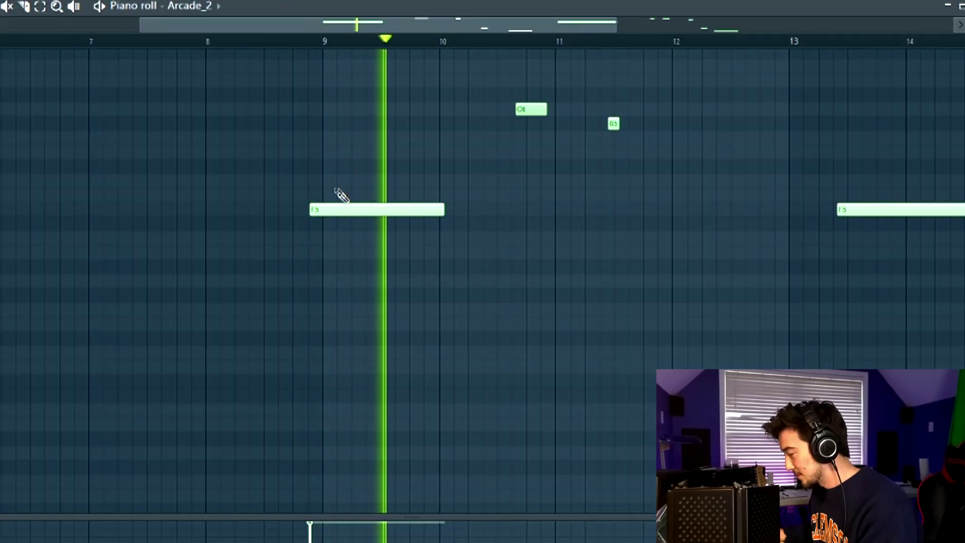
pyautogui.moveTo(347, 209); pyautogui.dragTo(351, 210)
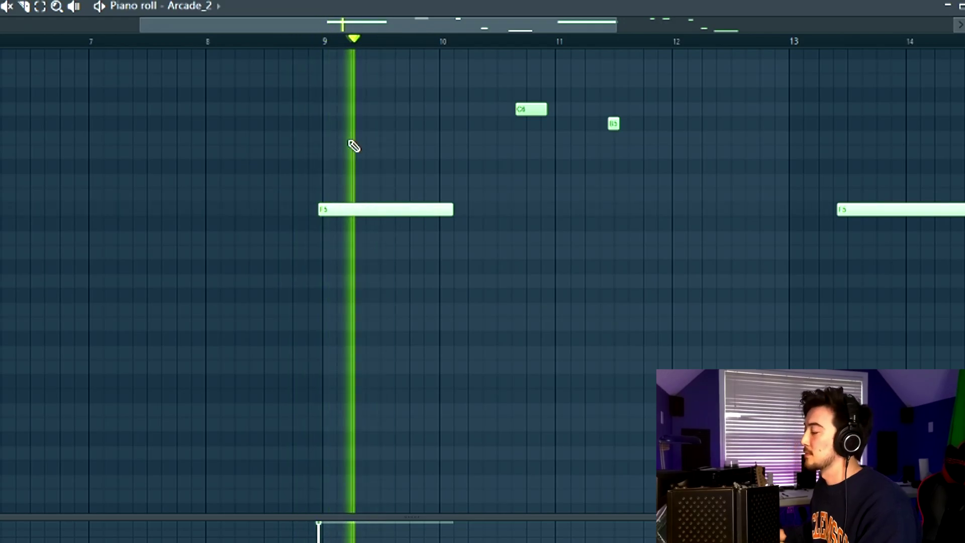
pyautogui.scroll(-4, 353, 146)
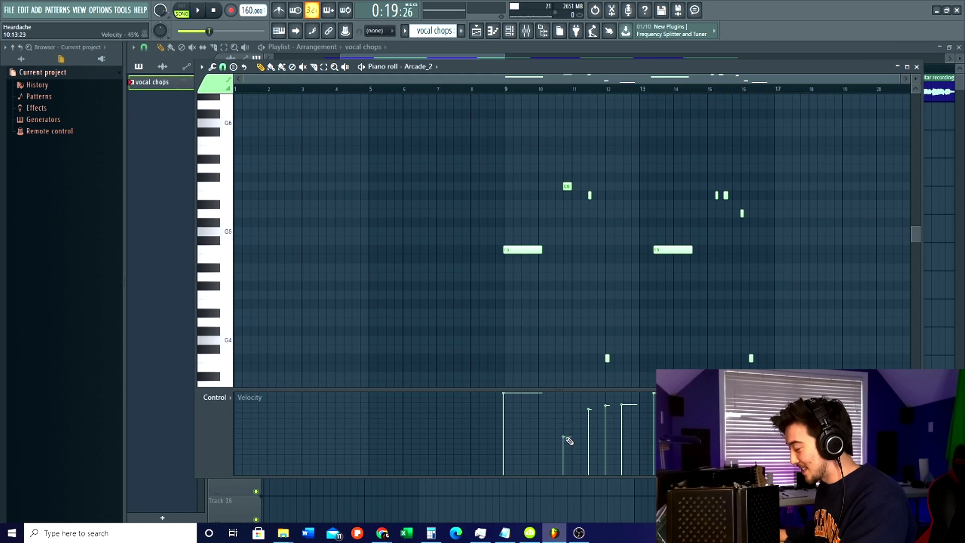
# Open the mixer inside the Arcade_2 instrument and adjust the volumes of the first and next-to-last voice channels.
pyautogui.press('F6')
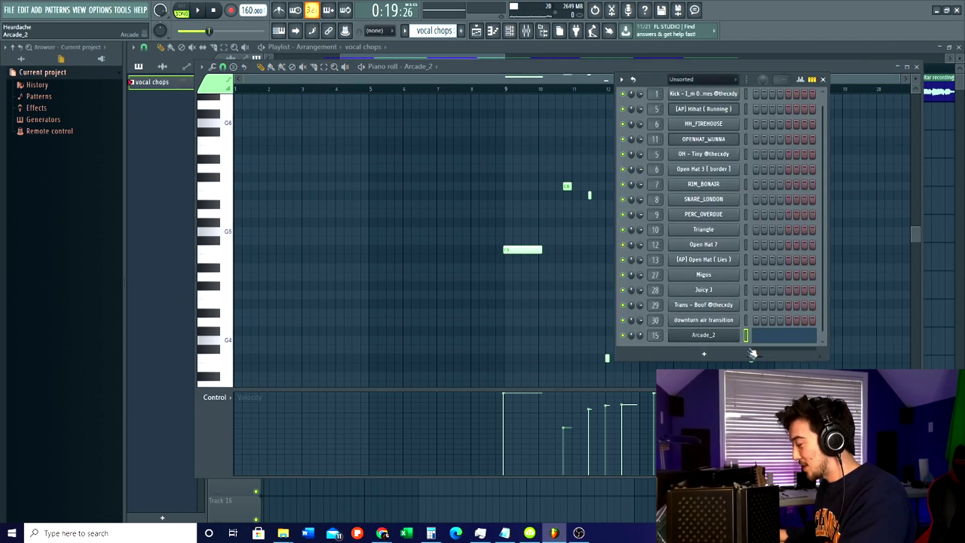
pyautogui.click(726, 337)
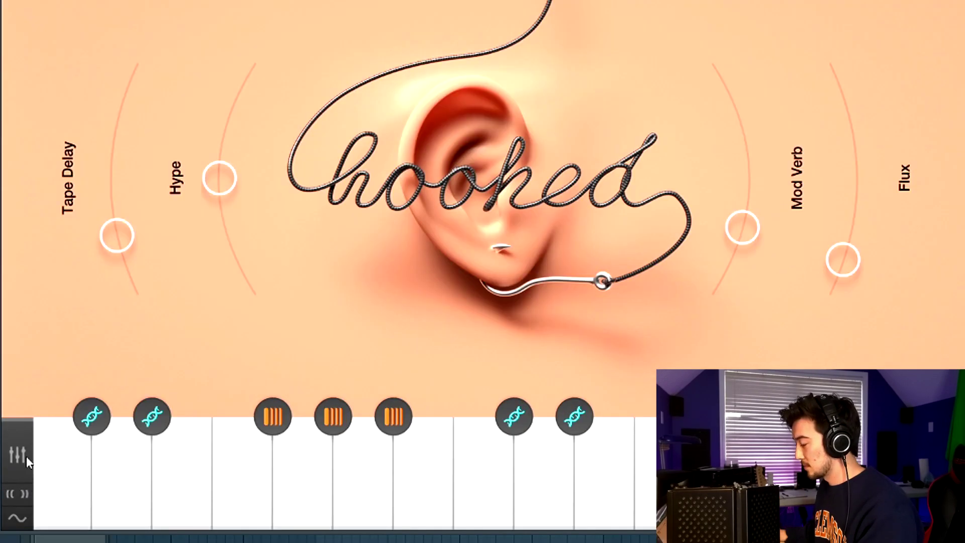
pyautogui.click(23, 456)
pyautogui.moveTo(719, 259)
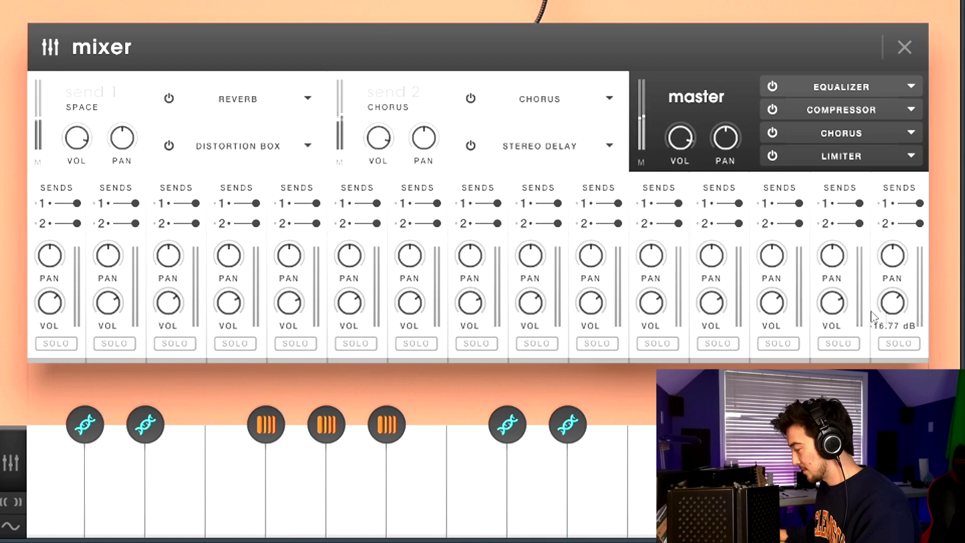
pyautogui.moveTo(42, 307)
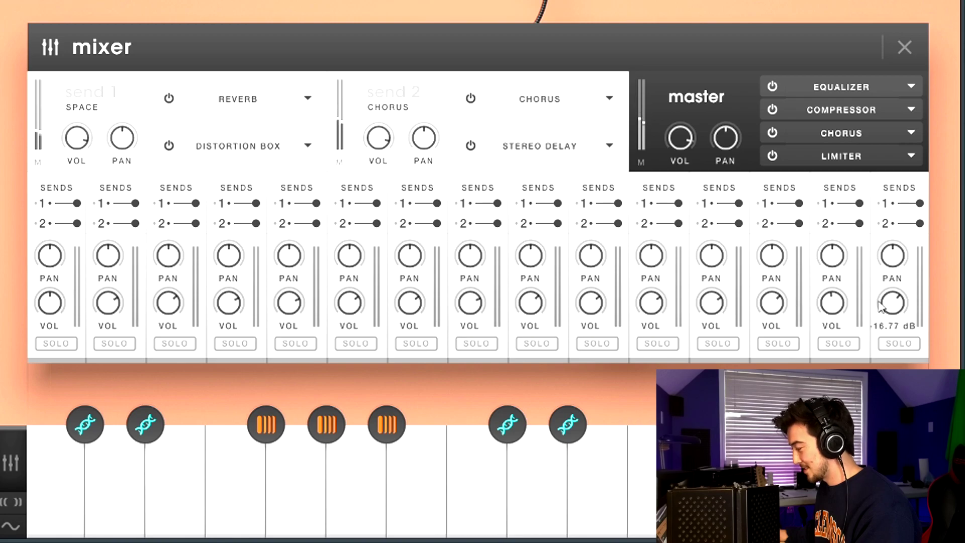
pyautogui.moveTo(838, 304); pyautogui.dragTo(834, 274)
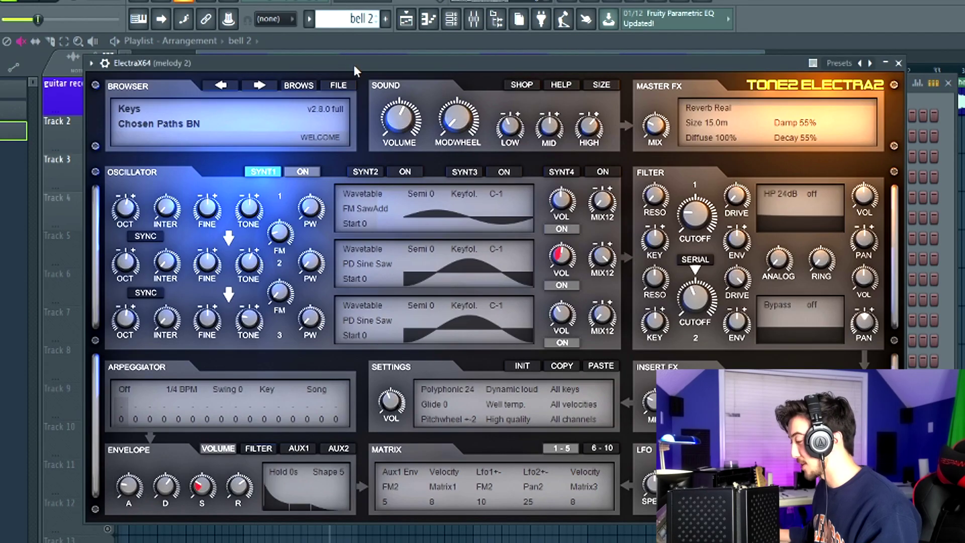
# In the ElectraX64 bell melody, place a D7 note at the start of bar 3, following the C7 note.
pyautogui.moveTo(354, 66); pyautogui.dragTo(344, 65)
pyautogui.click(307, 129)
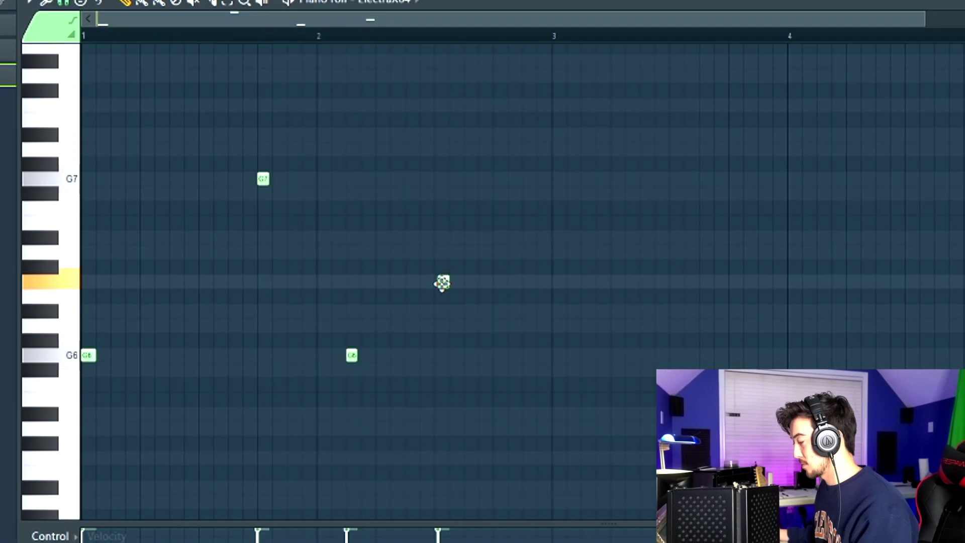
pyautogui.press('space')
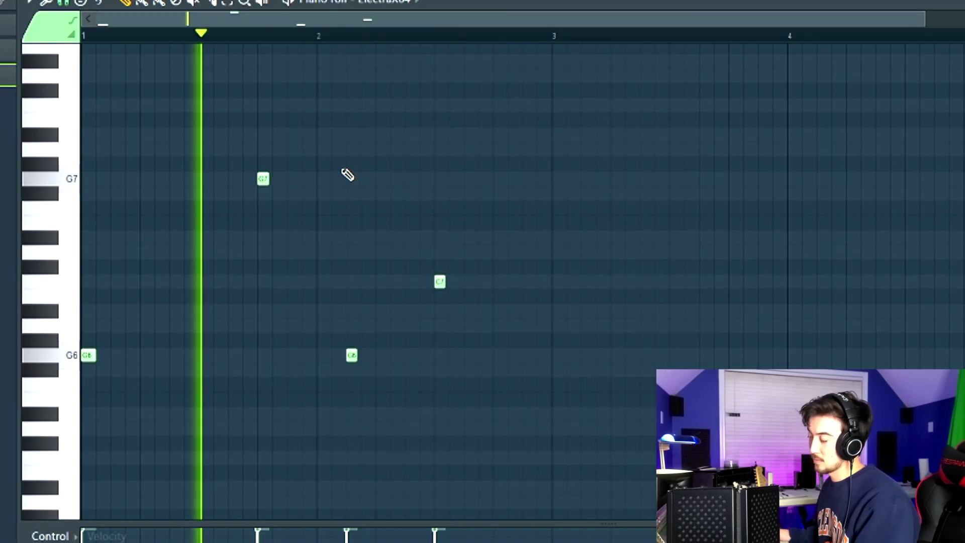
pyautogui.click(496, 237)
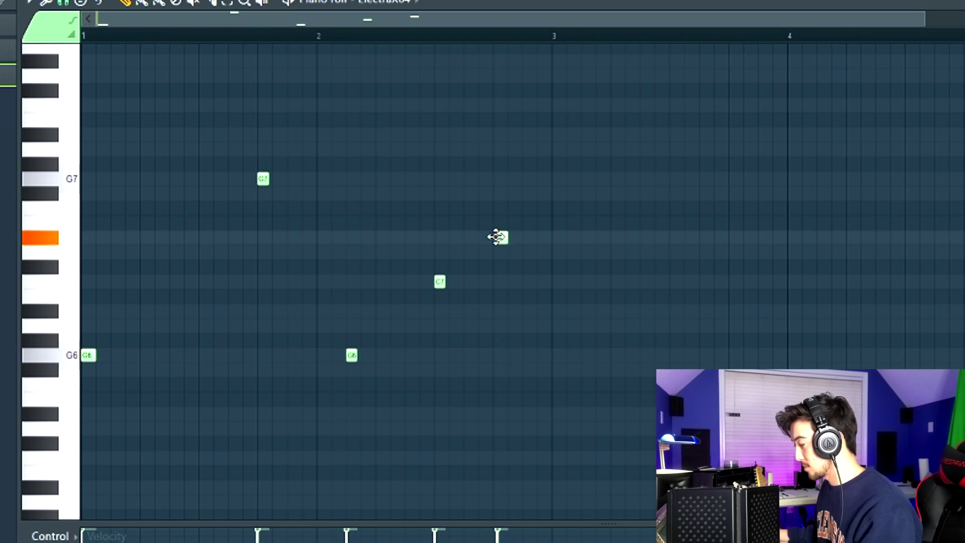
pyautogui.press('space')
pyautogui.moveTo(498, 251); pyautogui.dragTo(522, 254)
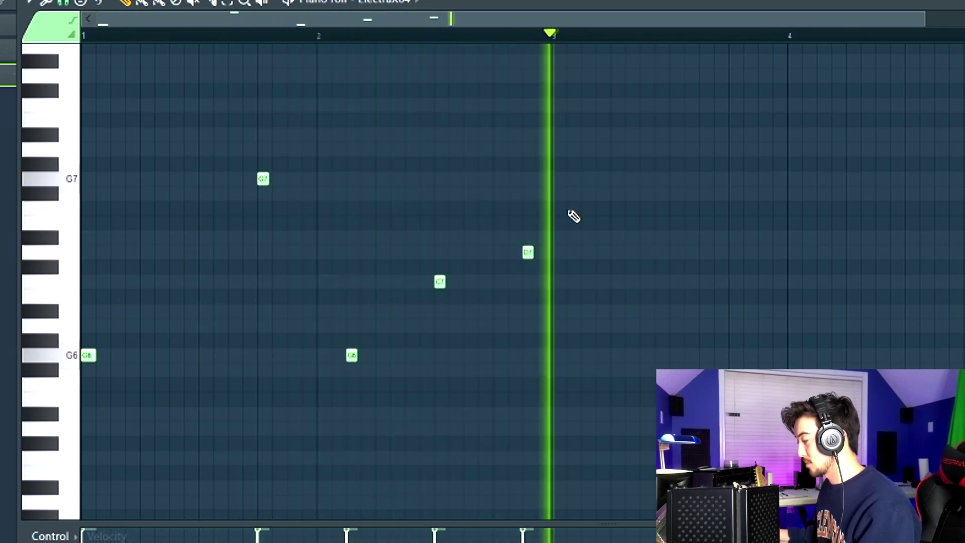
pyautogui.click(556, 251)
pyautogui.rightClick(526, 254)
pyautogui.scroll(-2, 555, 241)
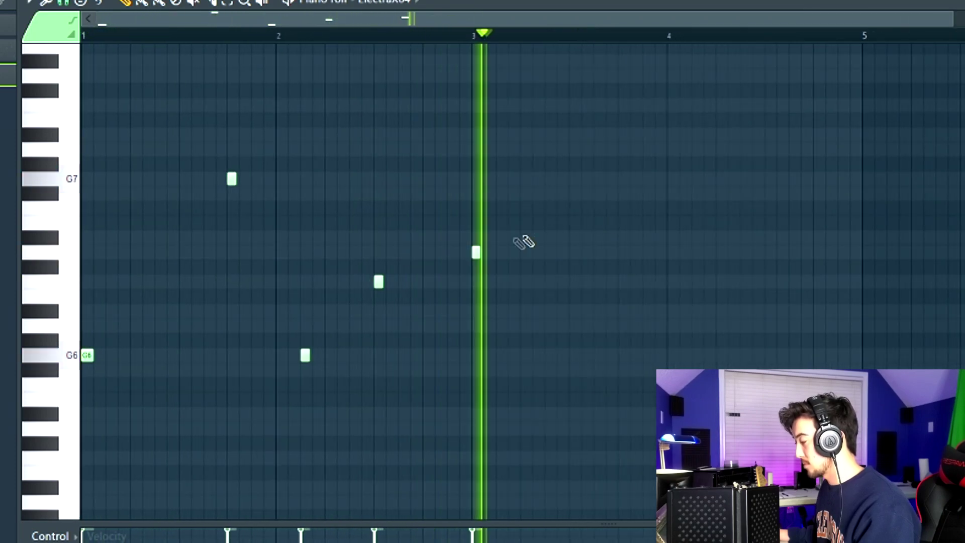
# Continue the bell melody with a D#7 note late in bar 3 and an A#6 note early in bar 4.
pyautogui.click(567, 165)
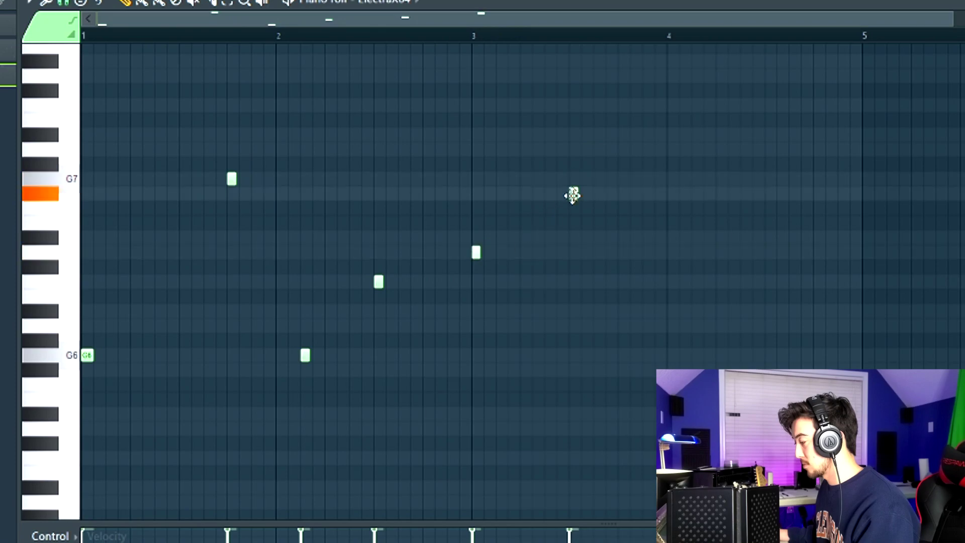
pyautogui.moveTo(596, 178); pyautogui.dragTo(622, 236)
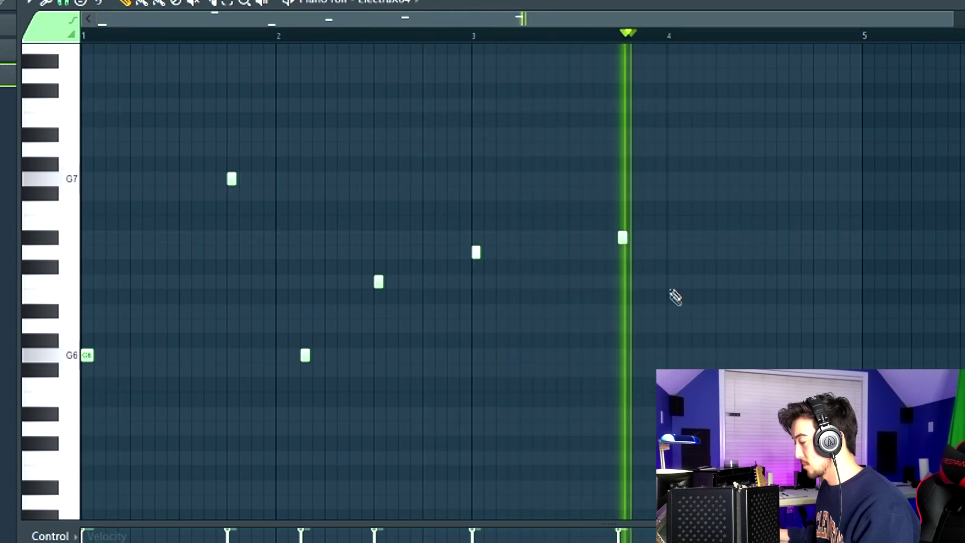
pyautogui.click(670, 314)
pyautogui.moveTo(668, 320); pyautogui.dragTo(692, 324)
# Place a C7 note in the middle of bar 4, duplicate the bell melody, and play it back.
pyautogui.click(738, 262)
pyautogui.moveTo(741, 291); pyautogui.dragTo(741, 290)
pyautogui.rightClick(745, 287)
pyautogui.scroll(-1, 704, 287)
pyautogui.click(691, 283)
pyautogui.scroll(-1, 394, 181)
pyautogui.scroll(1, 453, 227)
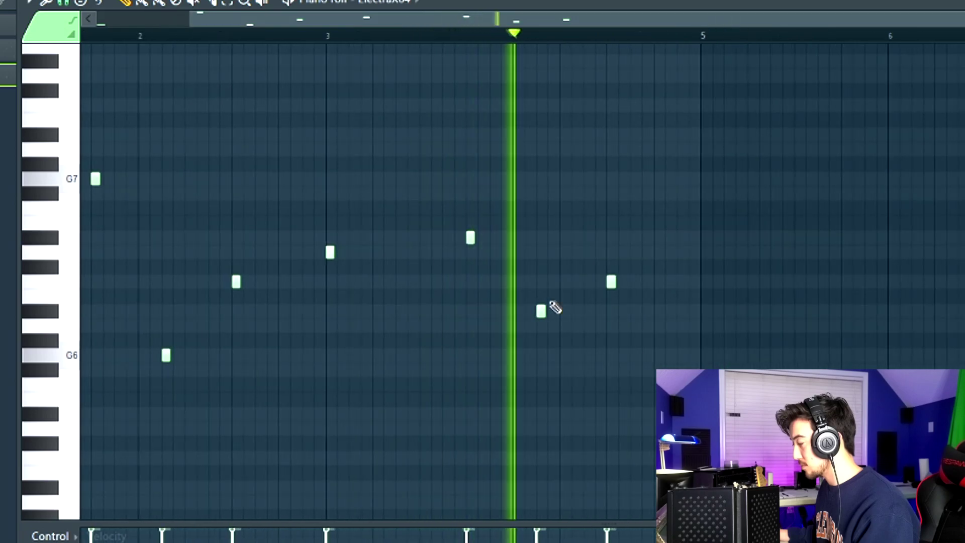
pyautogui.scroll(-1, 500, 143)
pyautogui.hotkey('ctrl', 'b')
pyautogui.press('space')
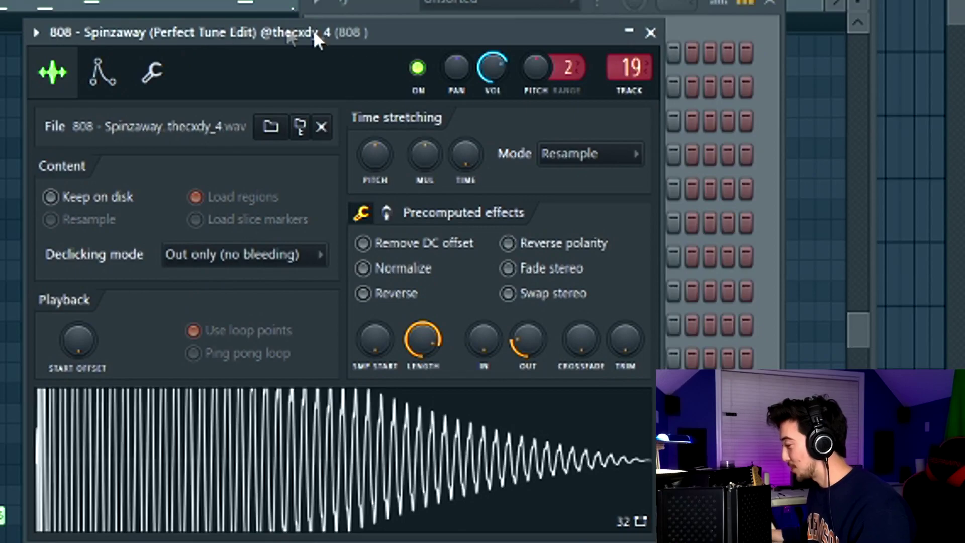
# Lengthen the 808 sample's fade-out to shorten its tail, and open its miscellaneous channel settings.
pyautogui.moveTo(313, 29); pyautogui.dragTo(453, 20)
pyautogui.moveTo(587, 326); pyautogui.dragTo(586, 309)
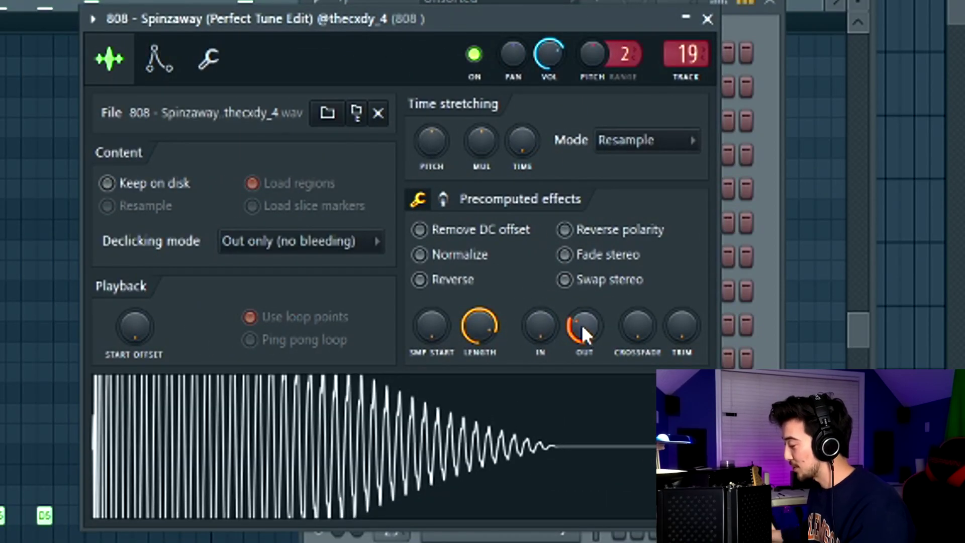
pyautogui.moveTo(586, 332); pyautogui.dragTo(586, 317)
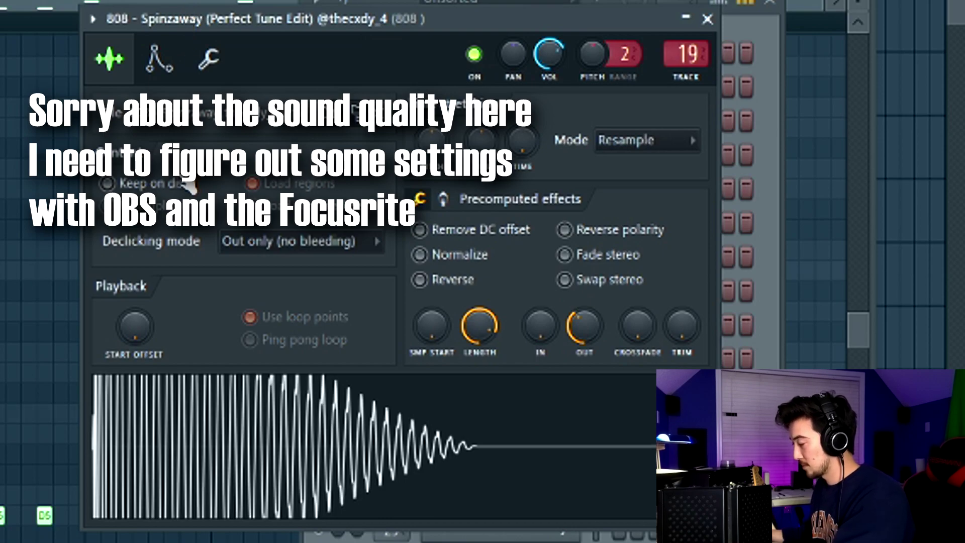
pyautogui.click(208, 58)
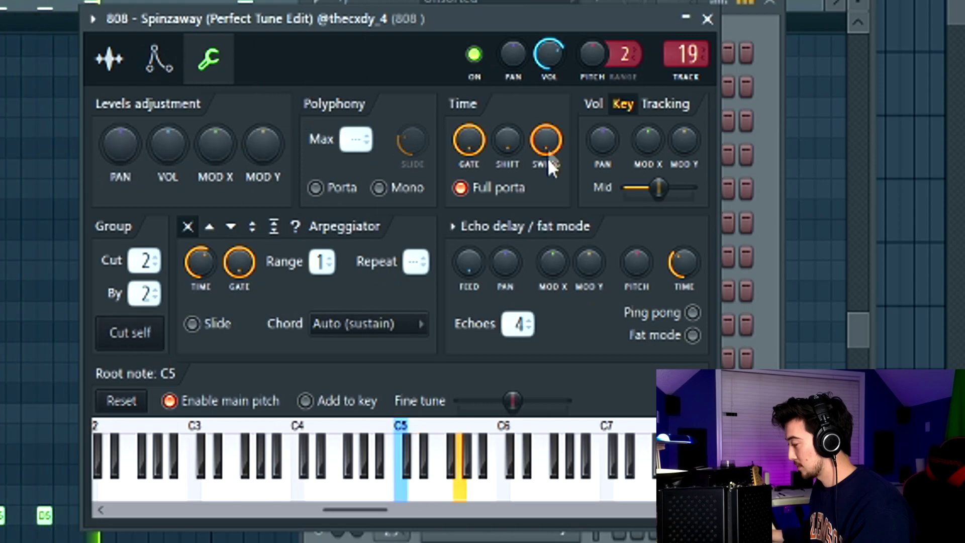
pyautogui.moveTo(372, 25); pyautogui.dragTo(355, 21)
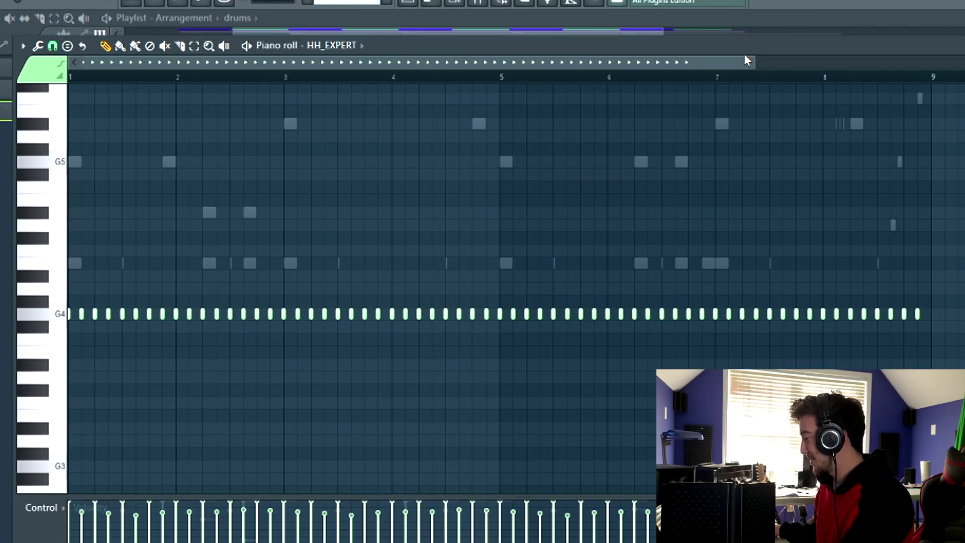
# Review the full HH_EXPERT hi-hat pattern and return to the playlist arrangement.
pyautogui.moveTo(761, 63); pyautogui.dragTo(864, 63)
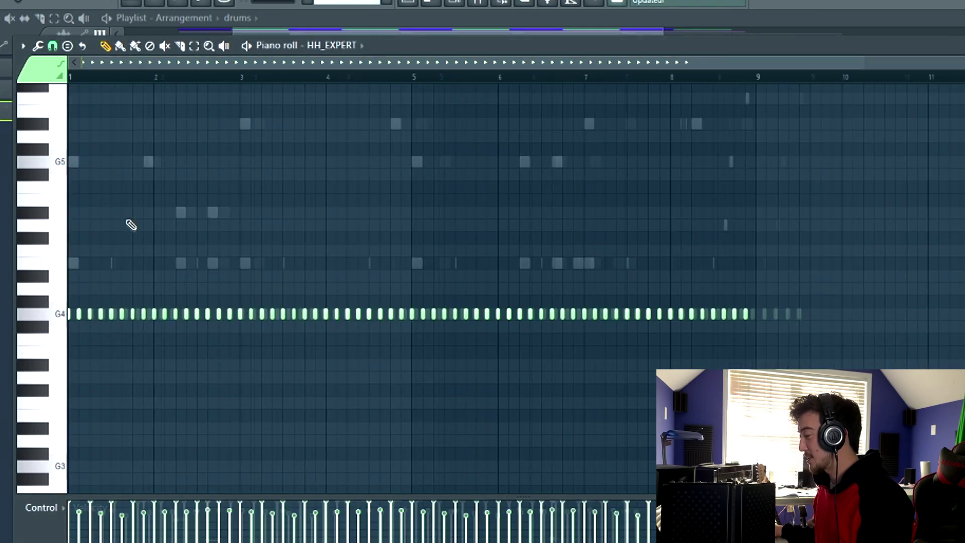
pyautogui.click(407, 3)
pyautogui.scroll(-3, 298, 250)
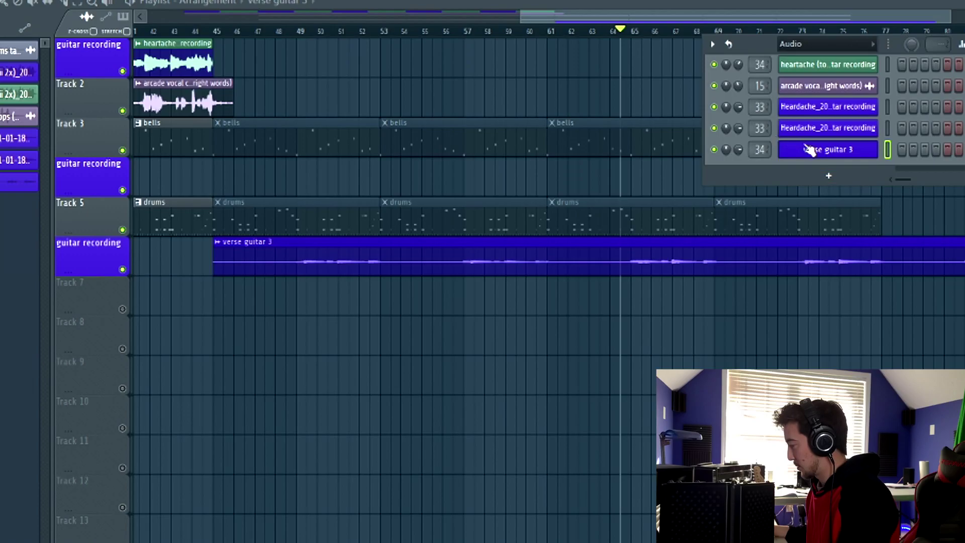
# Open the verse guitar 3 channel's settings, boost the recording's level, and play it in the arrangement.
pyautogui.click(809, 150)
pyautogui.moveTo(283, 195); pyautogui.dragTo(368, 144)
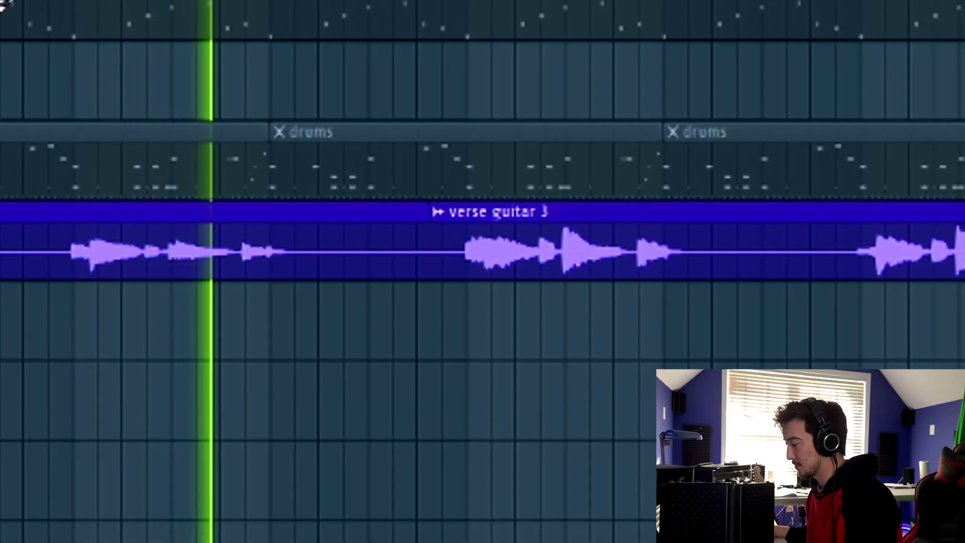
pyautogui.scroll(-4, 3, 55)
pyautogui.scroll(3, 337, 105)
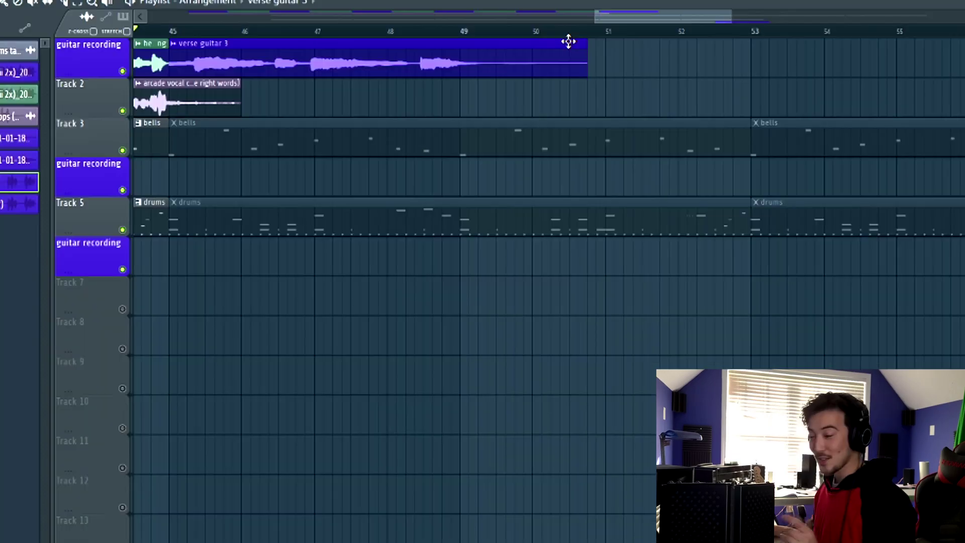
# Trim the end of the verse guitar 3 clip on the first guitar track to around bar 49.
pyautogui.moveTo(586, 50); pyautogui.dragTo(504, 67)
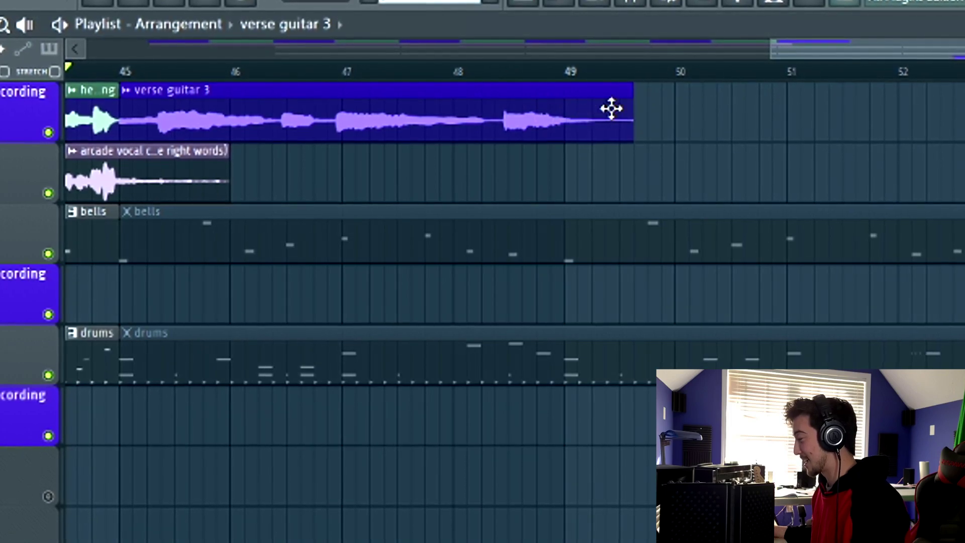
pyautogui.click(735, 122)
pyautogui.moveTo(687, 132); pyautogui.dragTo(622, 144)
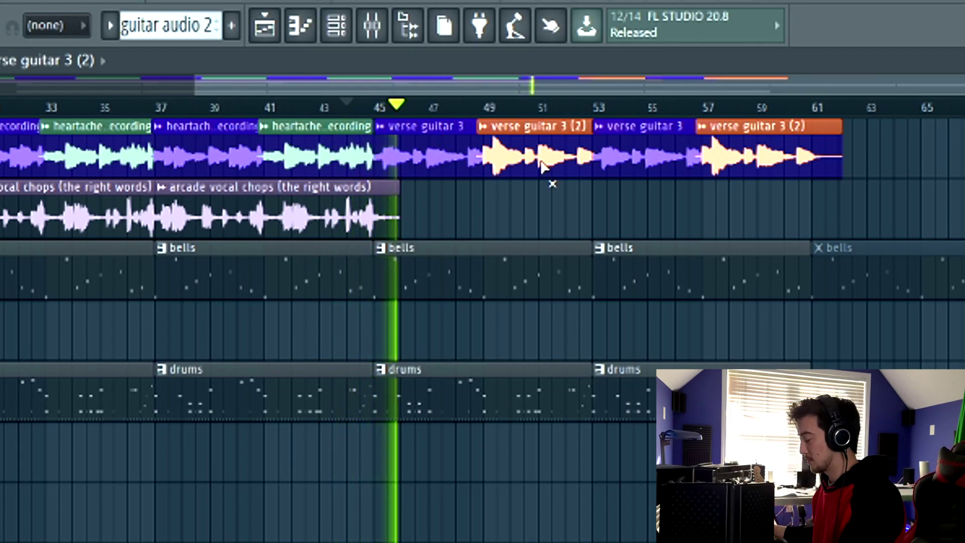
# Check the mixer routing of the verse guitar audio channels and examine where the two guitar clips meet near bar 49.
pyautogui.press('F6')
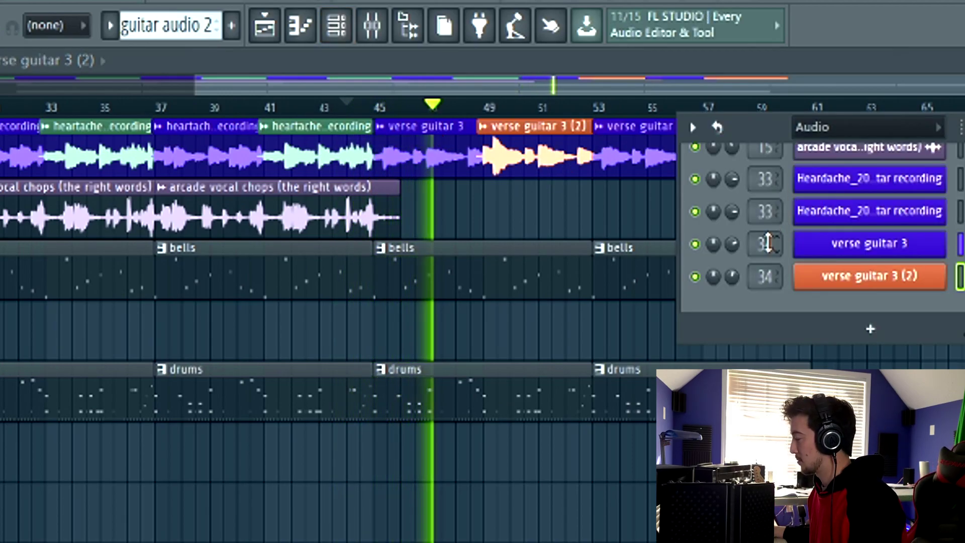
pyautogui.press('F6')
pyautogui.scroll(3, 550, 184)
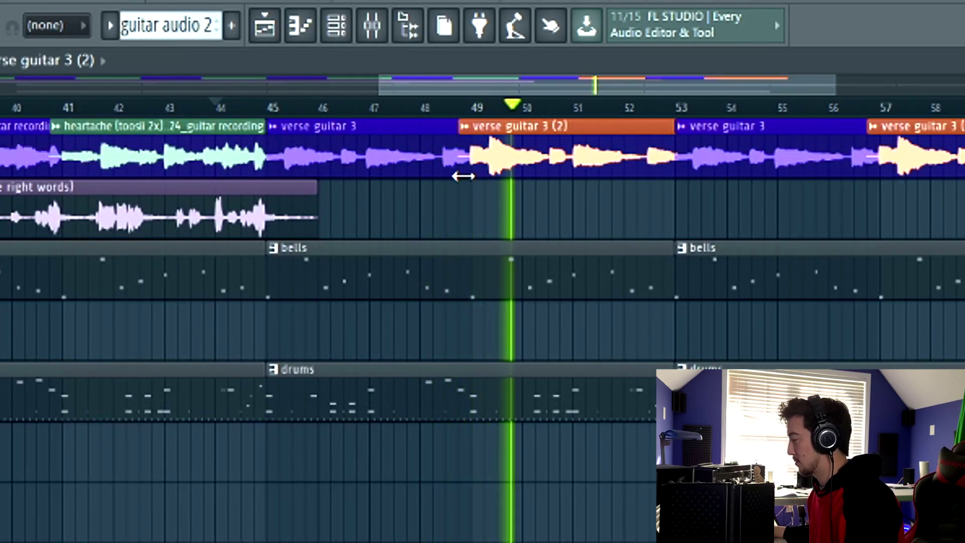
pyautogui.scroll(3, 489, 196)
pyautogui.scroll(-2, 493, 198)
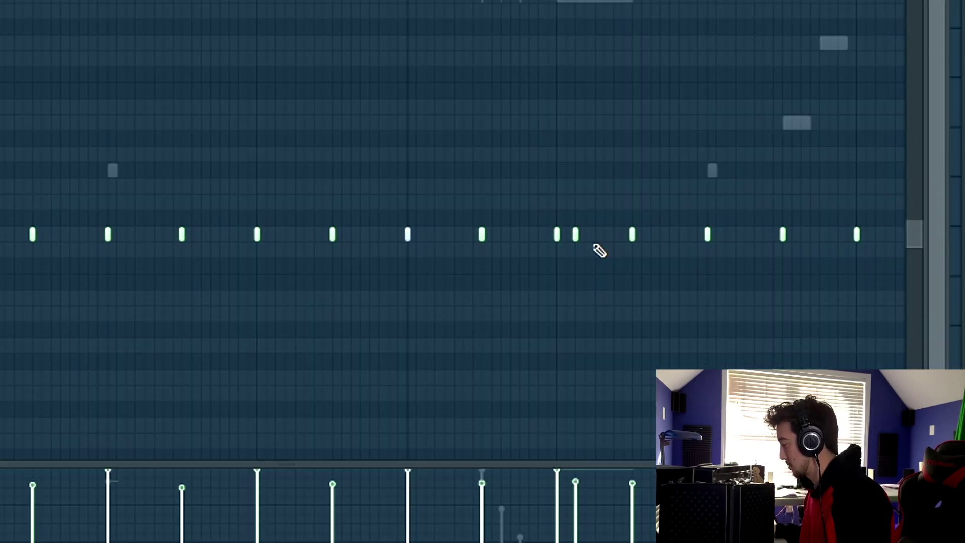
# Fill in a fast hi-hat roll between two regular hits, give the added hits descending velocities, and play it back.
pyautogui.moveTo(583, 495); pyautogui.dragTo(614, 526)
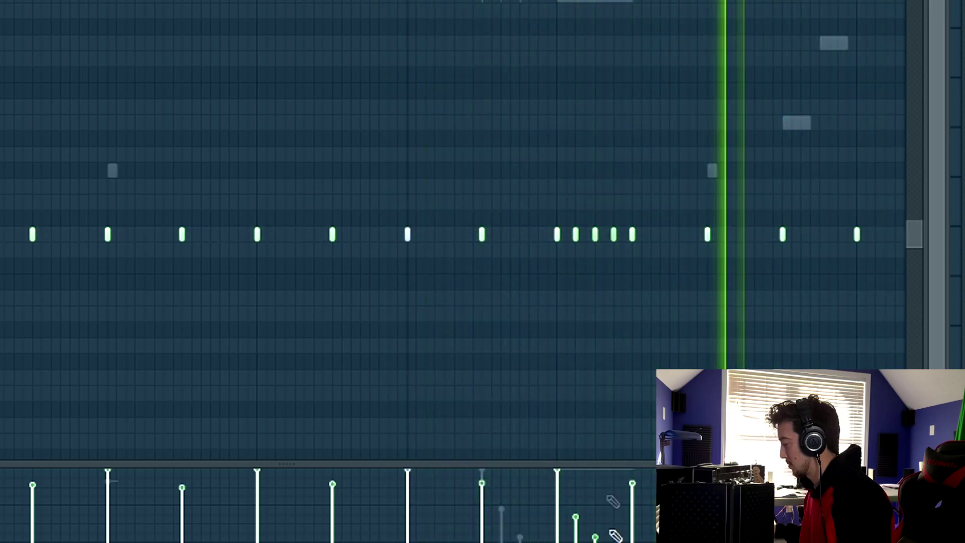
pyautogui.scroll(-3, 603, 258)
pyautogui.press('space')
pyautogui.scroll(2, 880, 330)
pyautogui.press('space')
pyautogui.press('space')
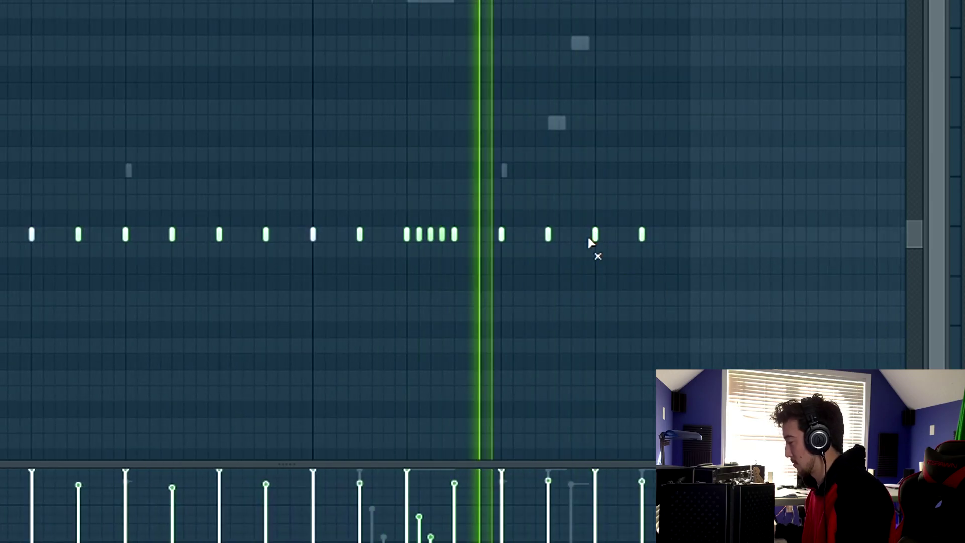
pyautogui.press('space')
pyautogui.press('space')
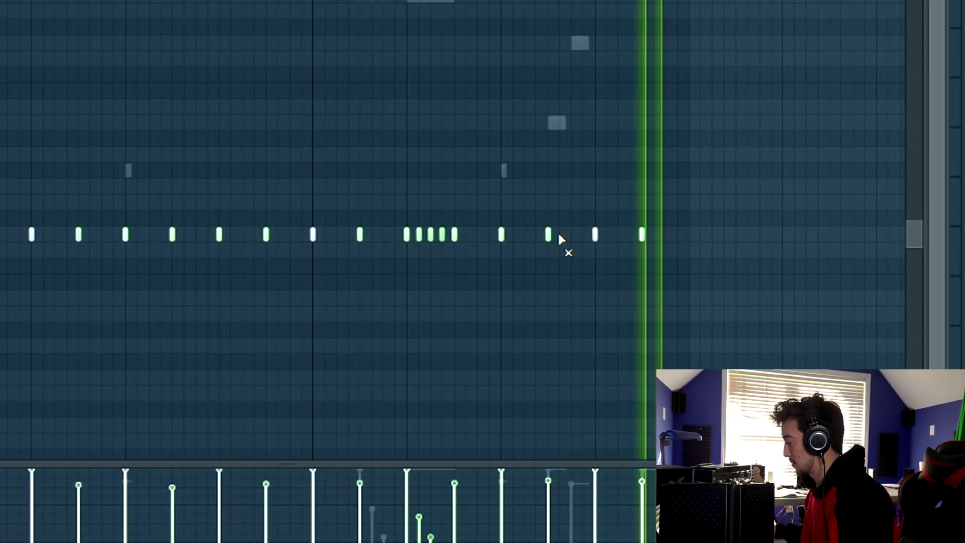
# Add a fast hi-hat roll between two regular hits late in bar 6 with descending velocities, and play it back.
pyautogui.scroll(-3, 297, 166)
pyautogui.scroll(3, 209, 245)
pyautogui.press('space')
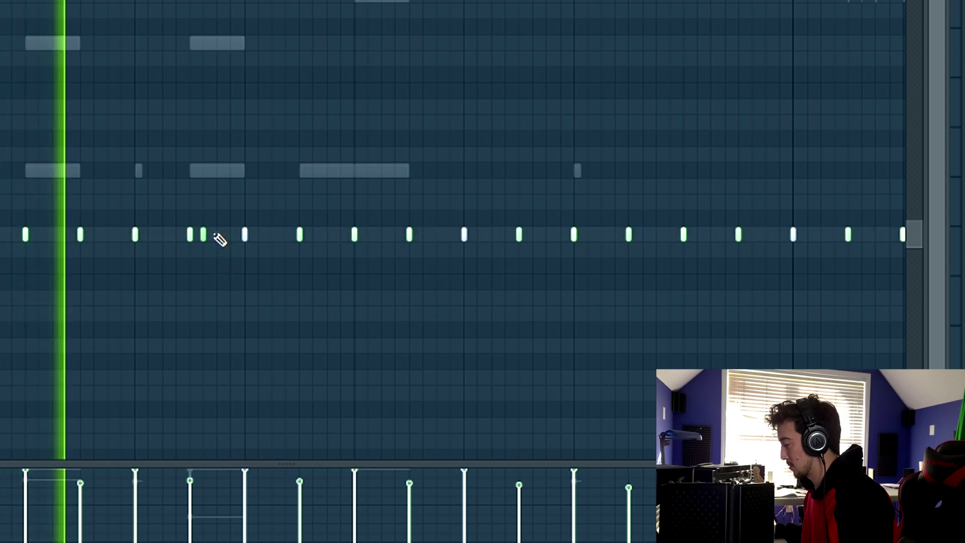
pyautogui.click(217, 234)
pyautogui.press('space')
pyautogui.press('space')
pyautogui.click(204, 512)
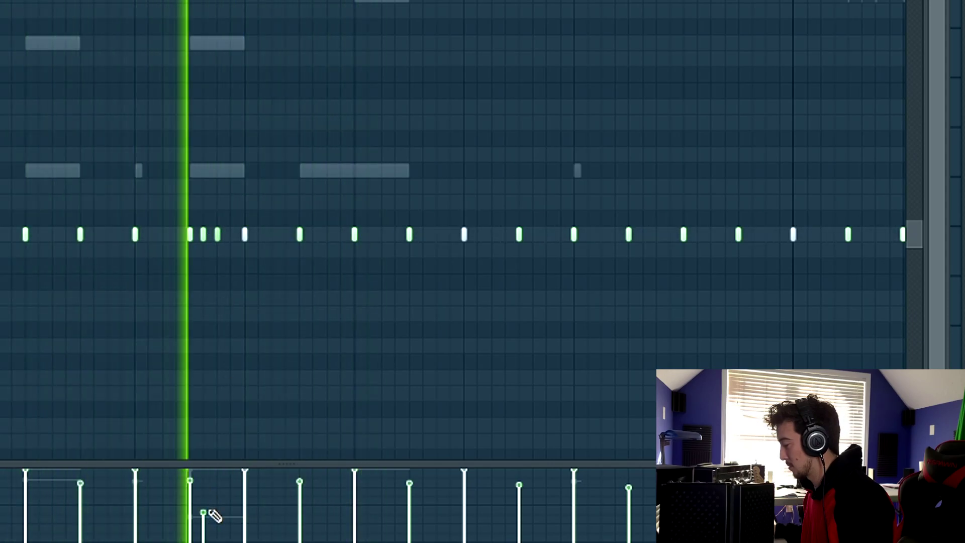
pyautogui.click(230, 235)
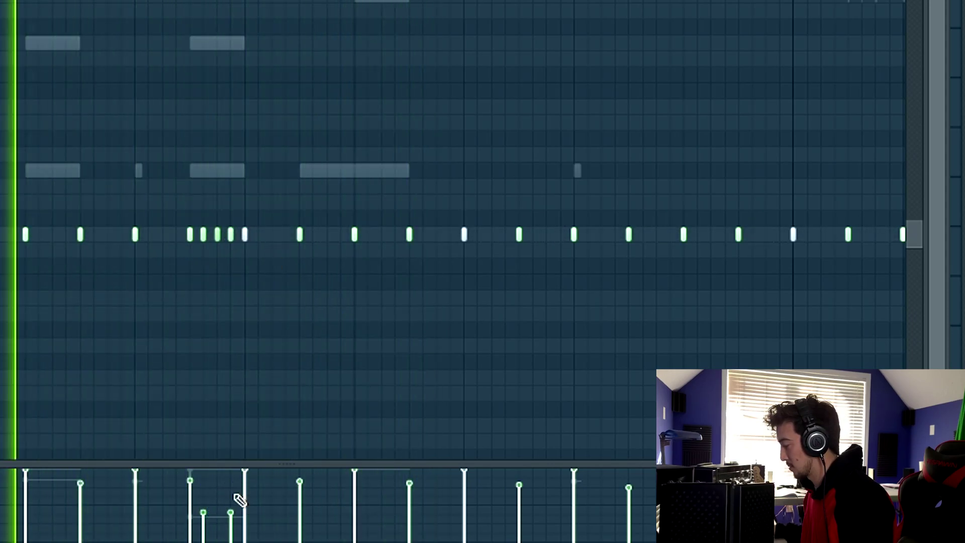
pyautogui.click(231, 540)
pyautogui.click(217, 529)
pyautogui.scroll(-5, 109, 211)
pyautogui.press('space')
# Show the hi-hats' note fine pitch, raise one hit in bar 1 and lower one early in bar 2, and play it back.
pyautogui.scroll(-3, 242, 236)
pyautogui.click(120, 425)
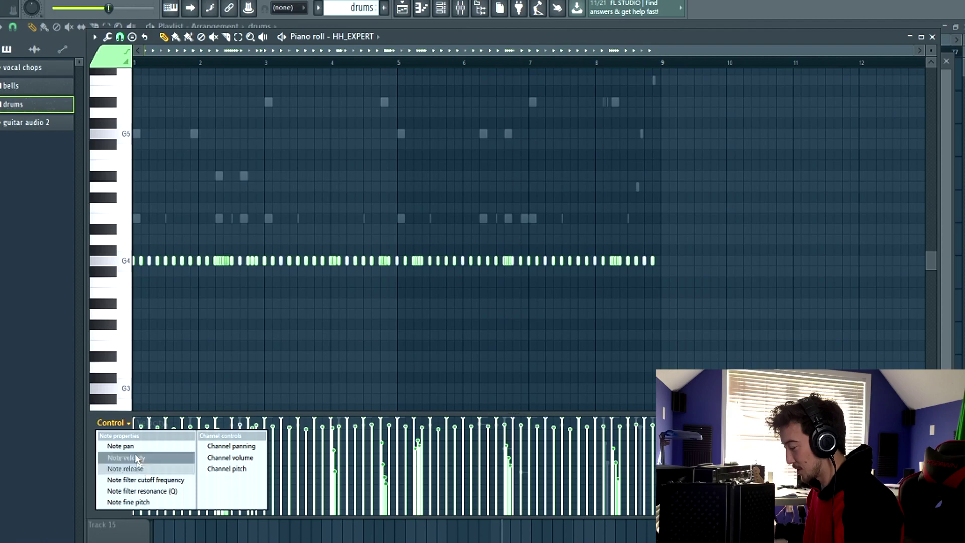
pyautogui.click(149, 503)
pyautogui.scroll(4, 198, 463)
pyautogui.press('space')
pyautogui.click(196, 449)
pyautogui.press('space')
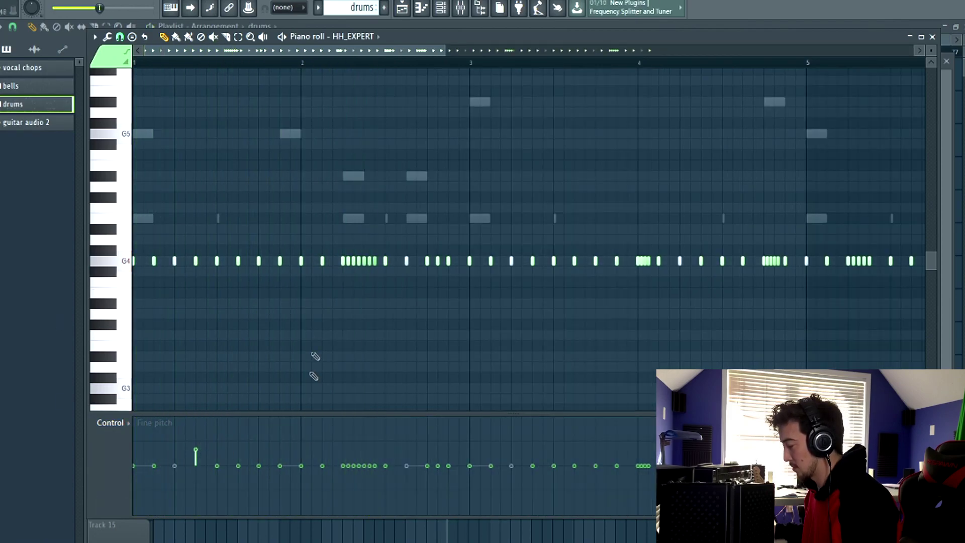
pyautogui.click(322, 480)
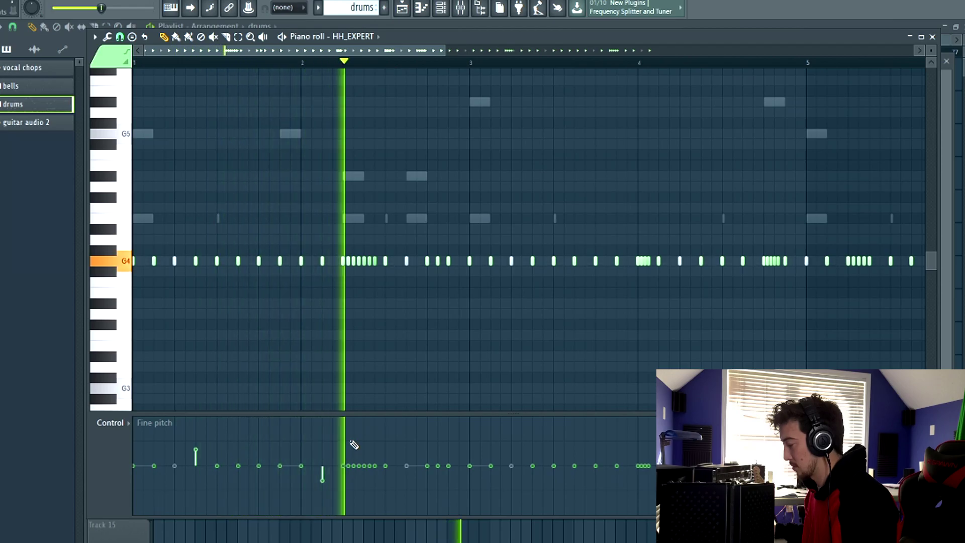
pyautogui.press('space')
pyautogui.press('space')
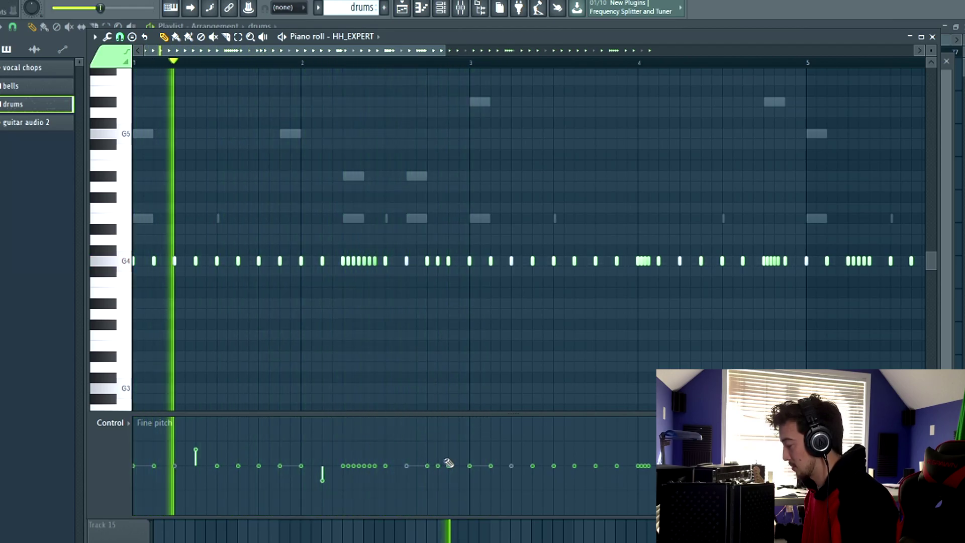
# Raise the fine pitch of the last two hi-hats in bar 2 and one in bar 3, and lower the last hit of bar 3.
pyautogui.click(439, 462)
pyautogui.click(448, 456)
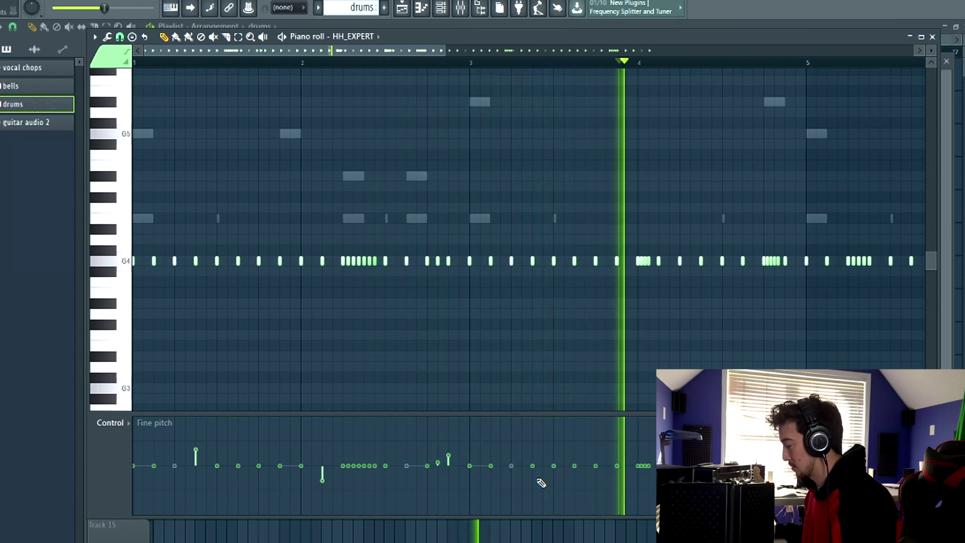
pyautogui.click(448, 63)
pyautogui.scroll(-1, 576, 398)
pyautogui.scroll(3, 548, 422)
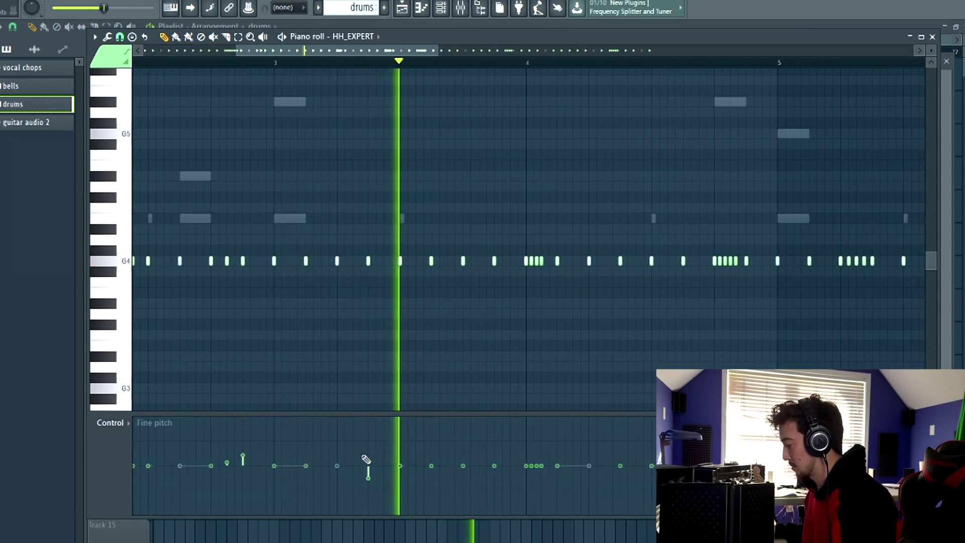
pyautogui.click(369, 463)
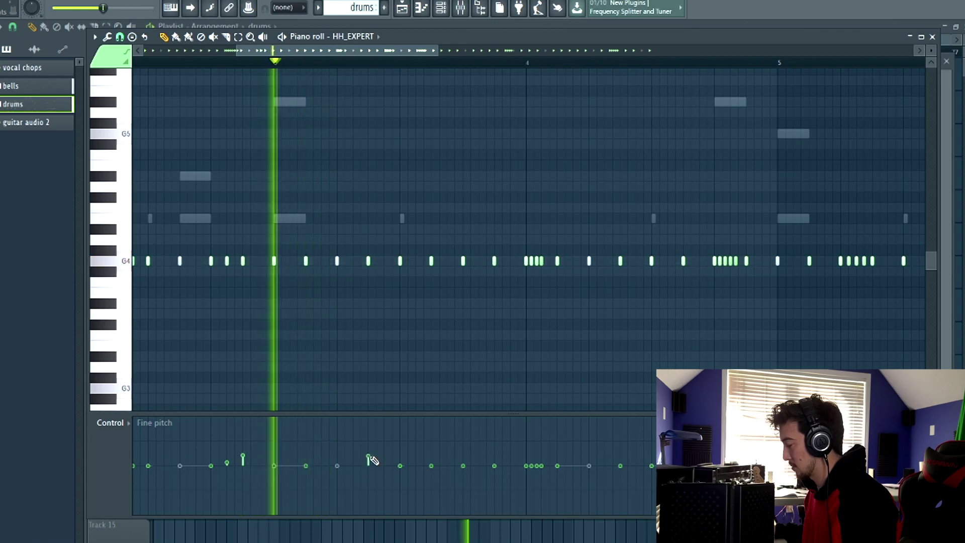
pyautogui.click(492, 485)
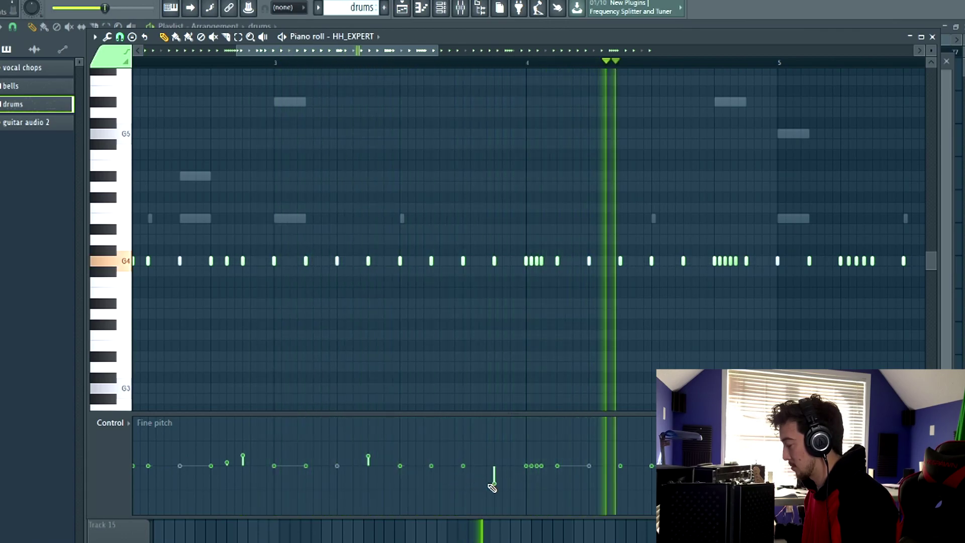
# Select all hi-hat notes and apply a slight bipolar randomization to their panning.
pyautogui.scroll(-2, 426, 60)
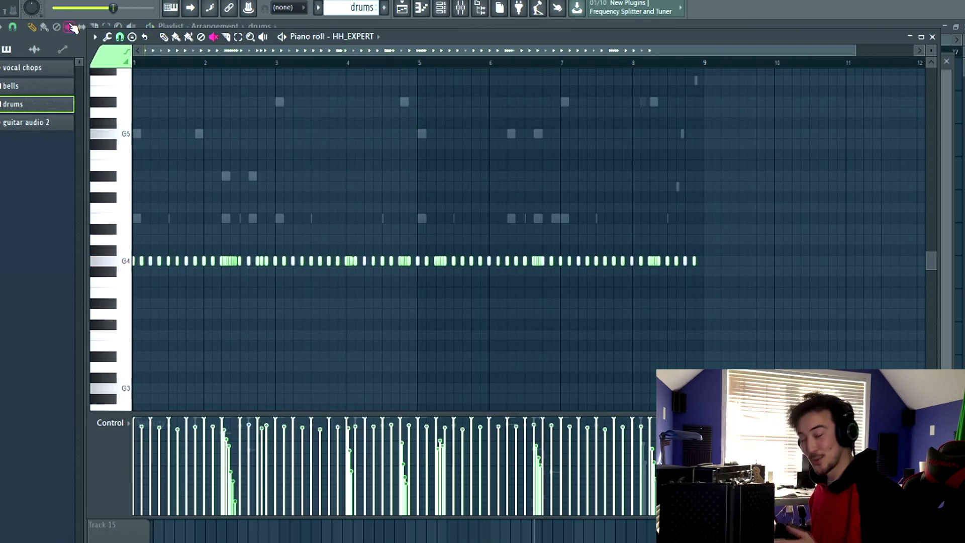
pyautogui.hotkey('ctrl', 'a')
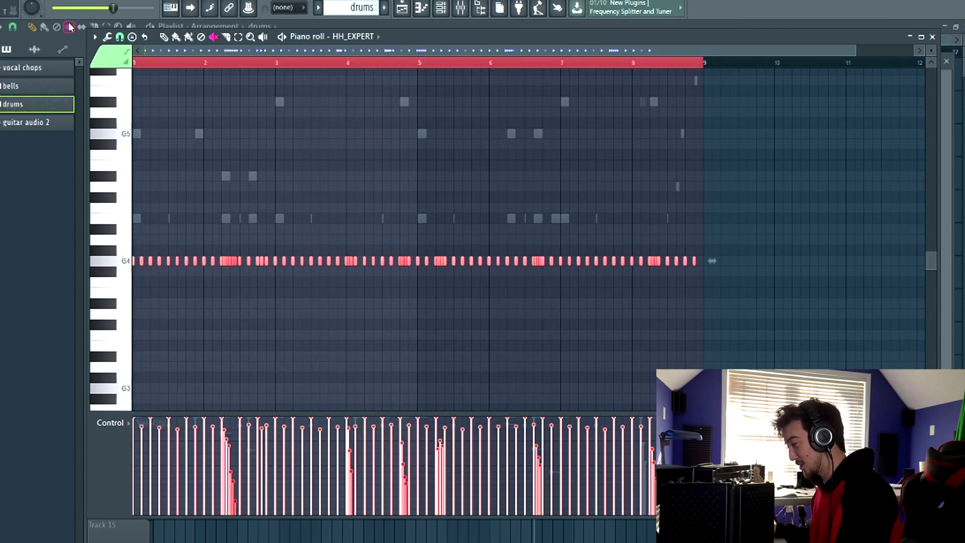
pyautogui.hotkey('alt', 'r')
pyautogui.moveTo(533, 90); pyautogui.dragTo(525, 79)
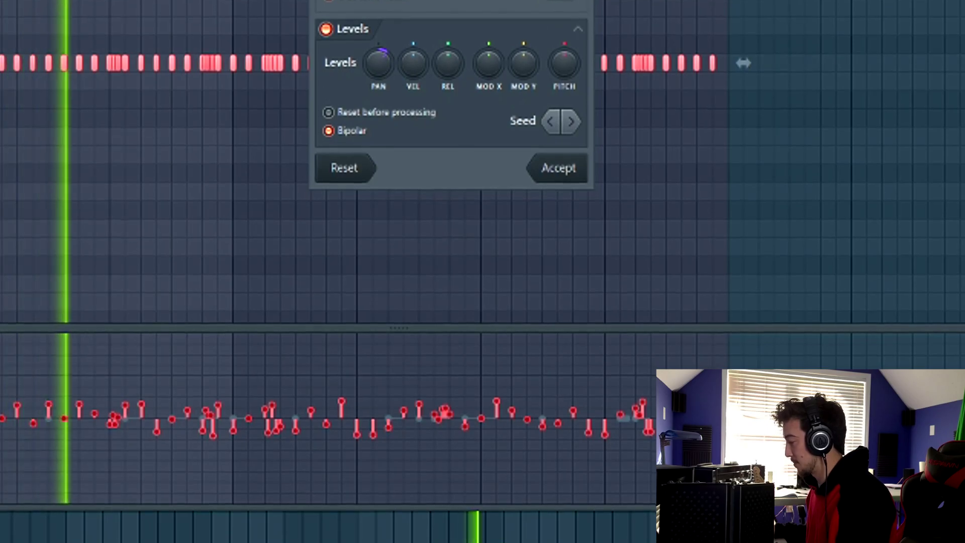
pyautogui.click(565, 167)
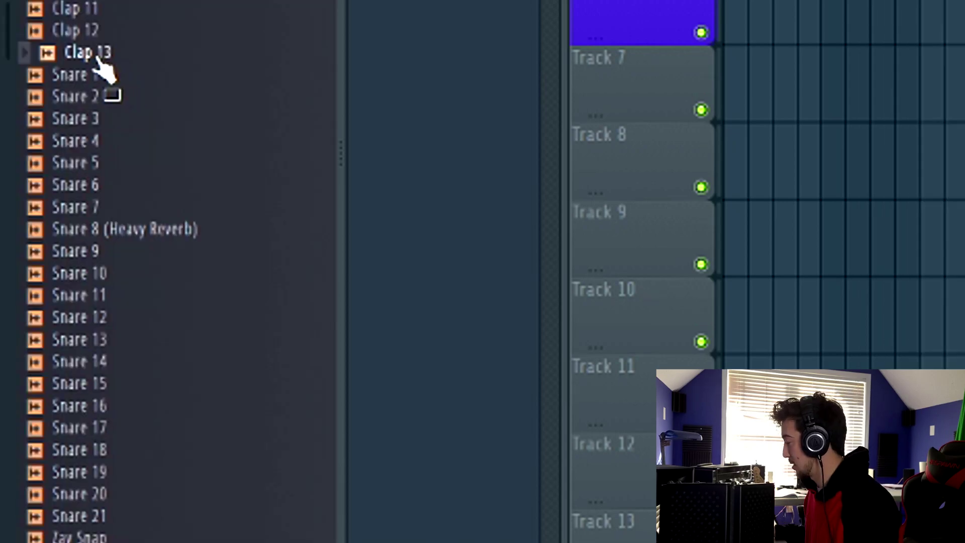
# Load the Clap 13 sample and place OPENHAT_WUNNA notes on beat 2 of every second bar.
pyautogui.moveTo(89, 56); pyautogui.dragTo(774, 66)
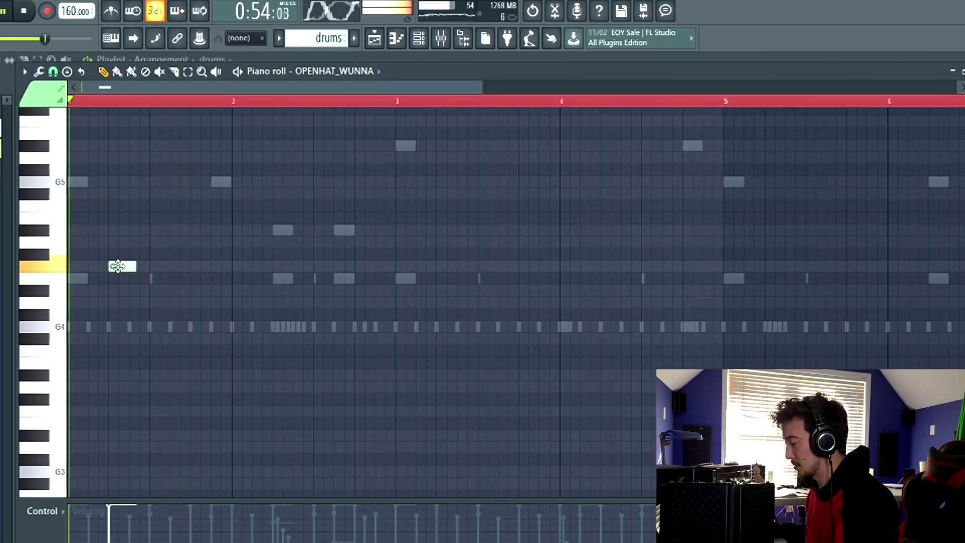
pyautogui.press('space')
pyautogui.scroll(-2, 240, 215)
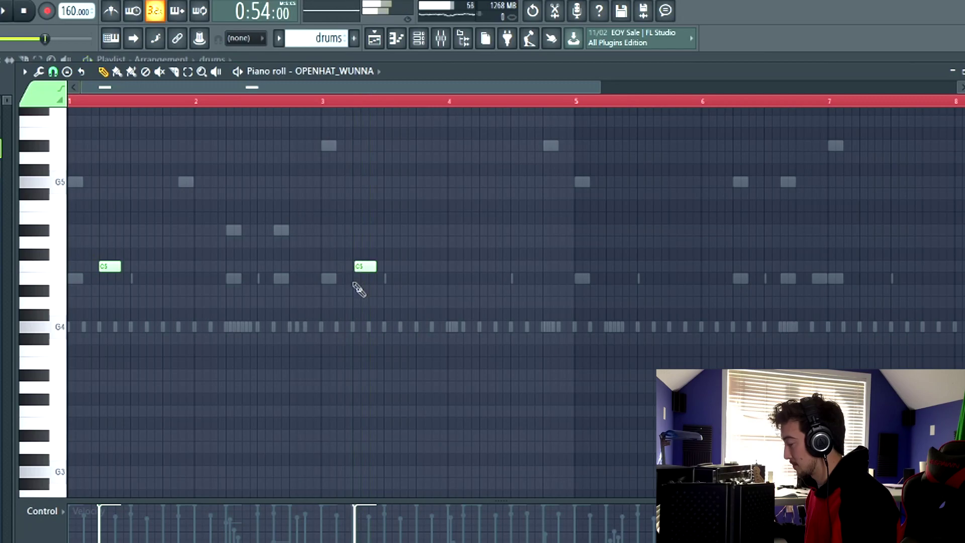
pyautogui.click(613, 266)
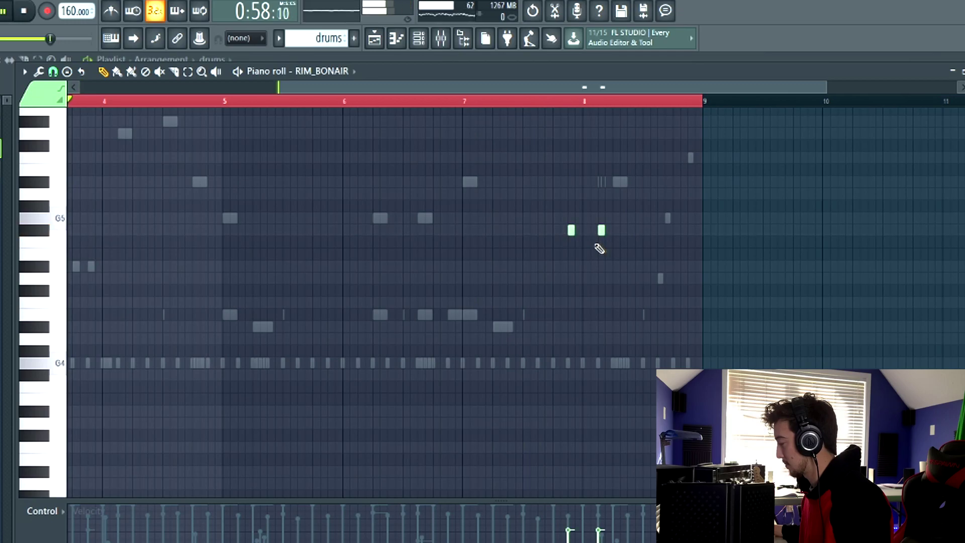
# Raise the velocity of the RIM_BONAIR hits around the start of bar 8 and lower both notes to D5.
pyautogui.click(537, 102)
pyautogui.scroll(2, 601, 188)
pyautogui.press('space')
pyautogui.press('space')
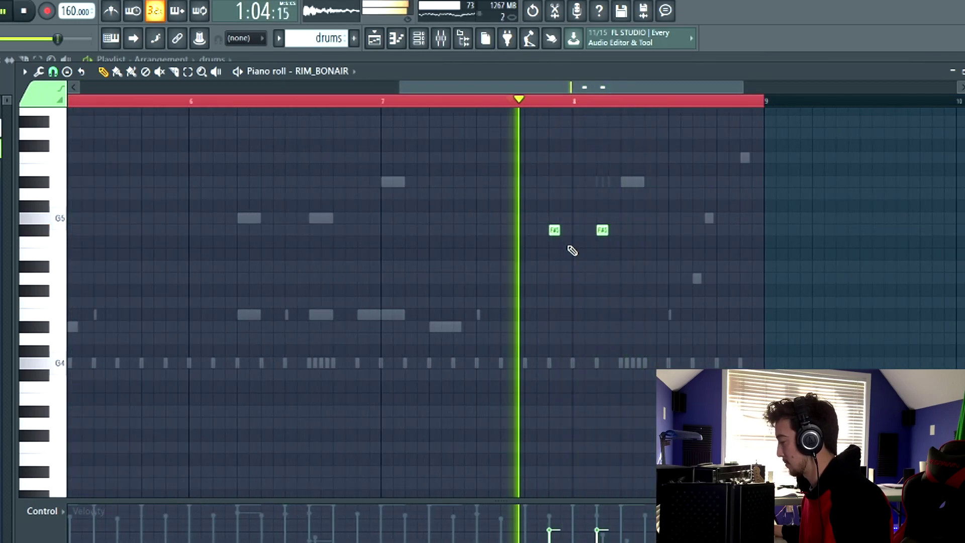
pyautogui.moveTo(549, 528); pyautogui.dragTo(550, 509)
pyautogui.press('space')
pyautogui.moveTo(524, 213); pyautogui.dragTo(636, 248)
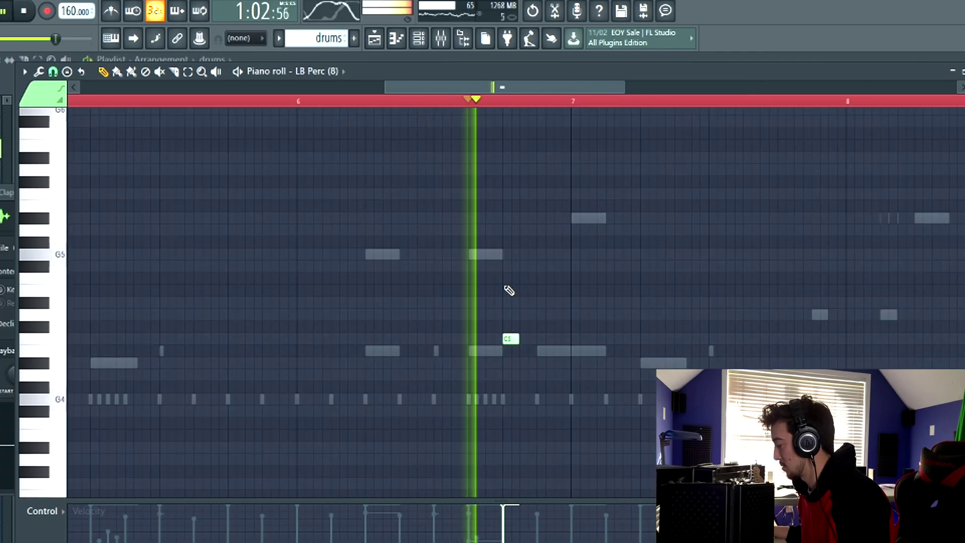
# Raise the LB Perc (8) hit late in bar 6 to E5 and play it back.
pyautogui.press('space')
pyautogui.click(504, 335)
pyautogui.press('space')
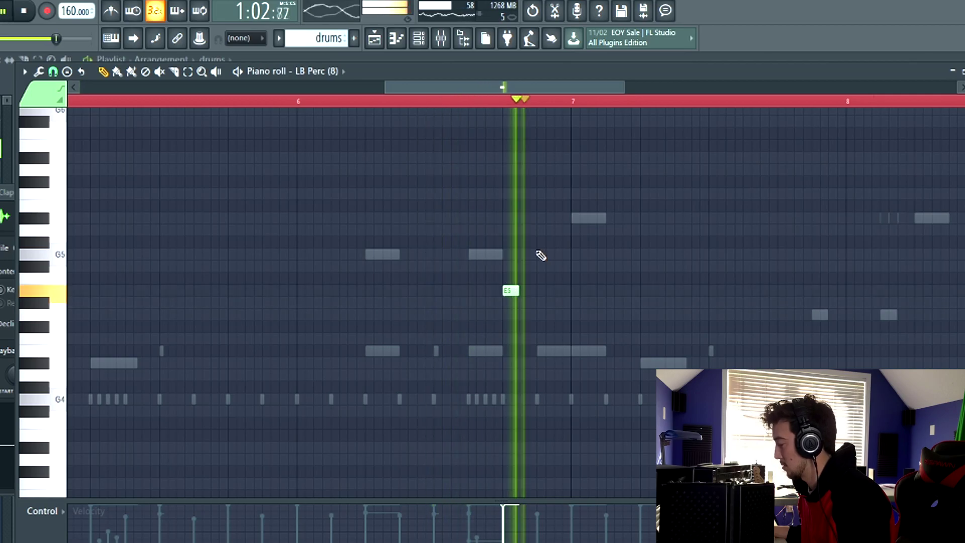
# Add two RIM_BONAIR hits on D5 around the start of bar 6 and play the pattern.
pyautogui.press('F6')
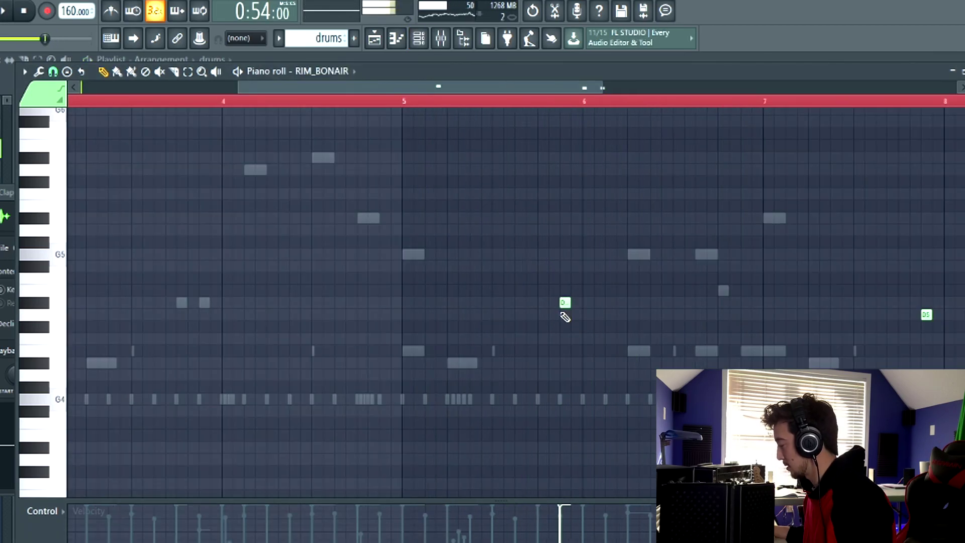
pyautogui.scroll(-3, 563, 304)
pyautogui.scroll(3, 572, 321)
pyautogui.press('space')
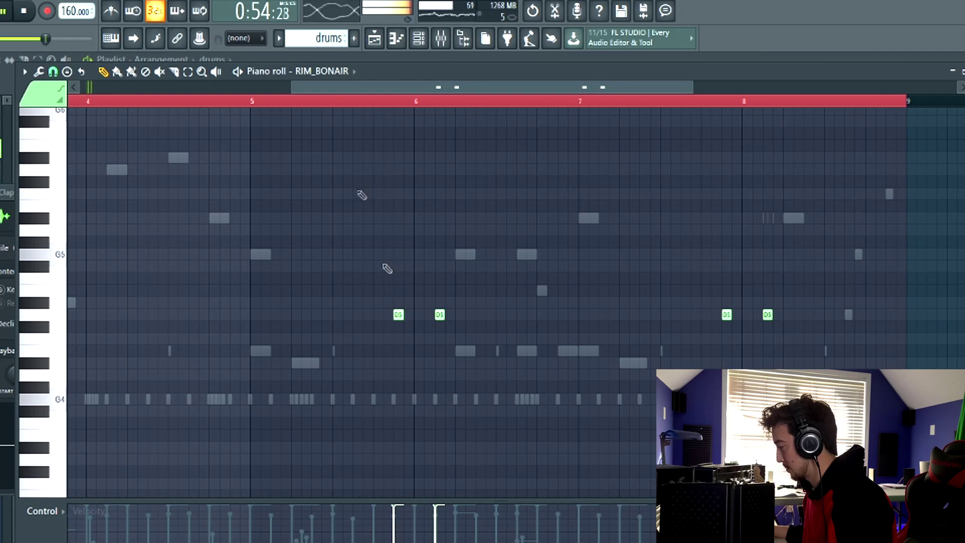
# Add two RIM_BONAIR hits on D5 around the start of bar 2, nudge the second one slightly later, and play them.
pyautogui.scroll(2, 353, 112)
pyautogui.press('space')
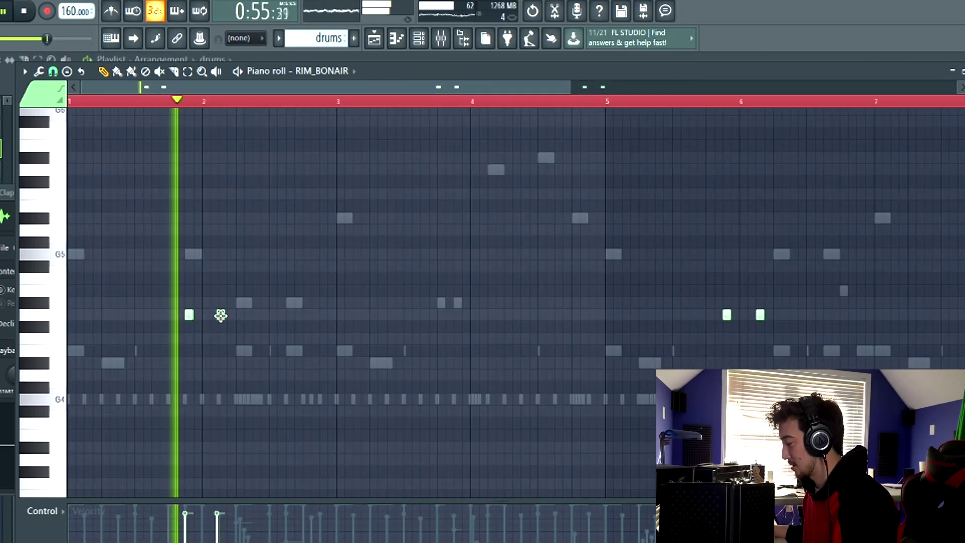
pyautogui.click(221, 315)
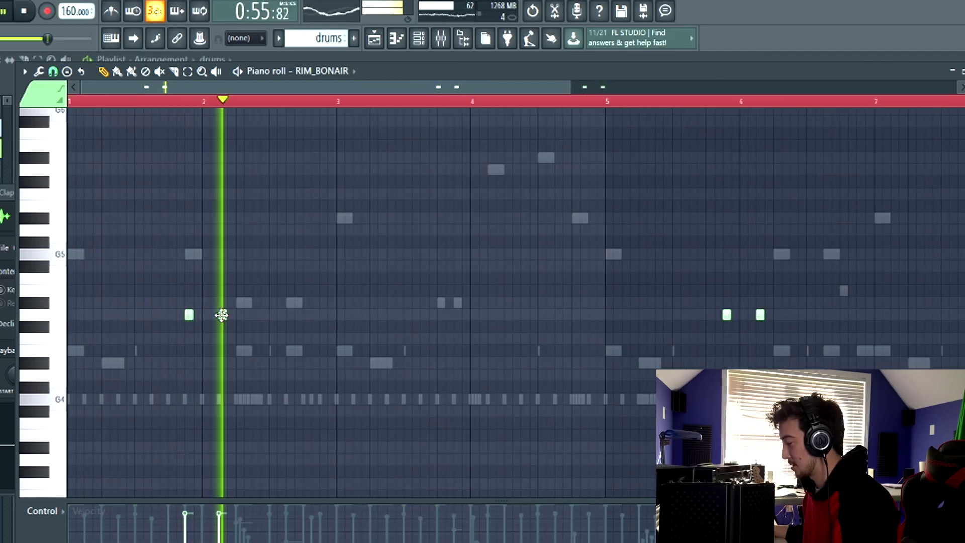
pyautogui.keyDown('ctrl'); pyautogui.scroll(2, 197, 332); pyautogui.keyUp('ctrl')
pyautogui.press('space')
pyautogui.rightClick(187, 316)
pyautogui.press('space')
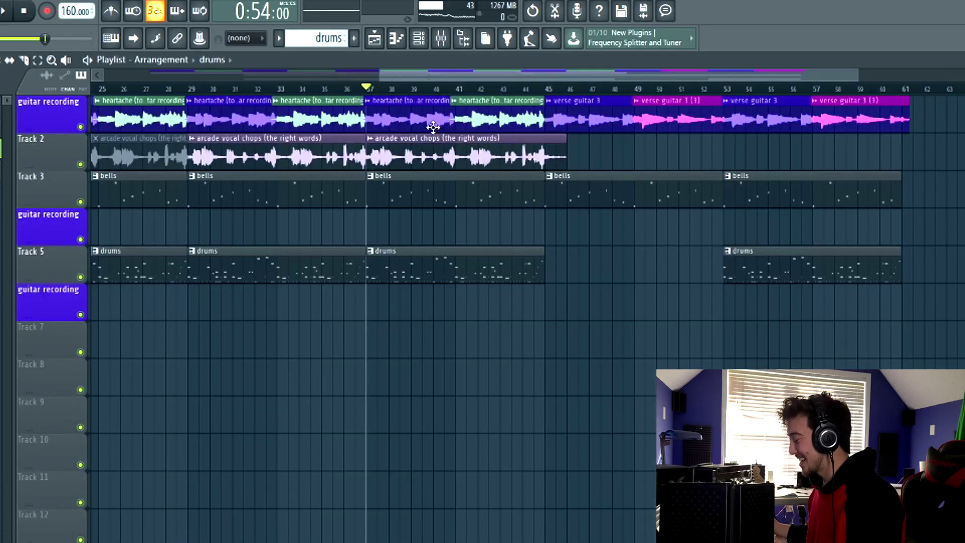
pyautogui.keyDown('ctrl'); pyautogui.scroll(2, 518, 192); pyautogui.keyUp('ctrl')
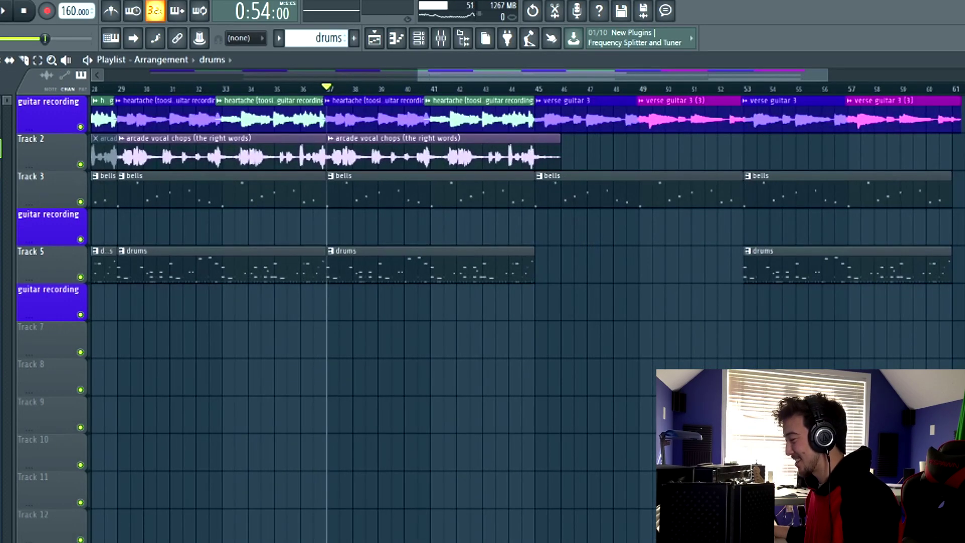
pyautogui.scroll(-2, 528, 260)
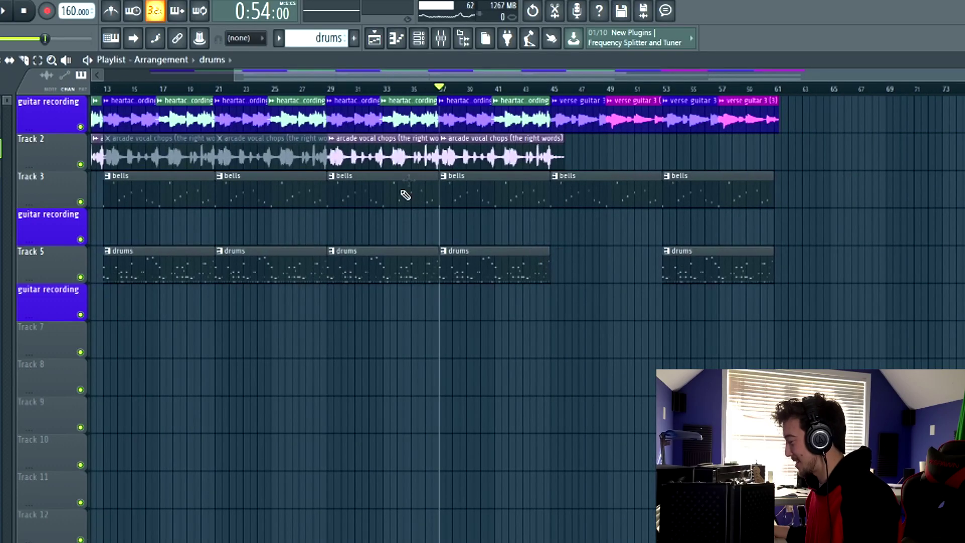